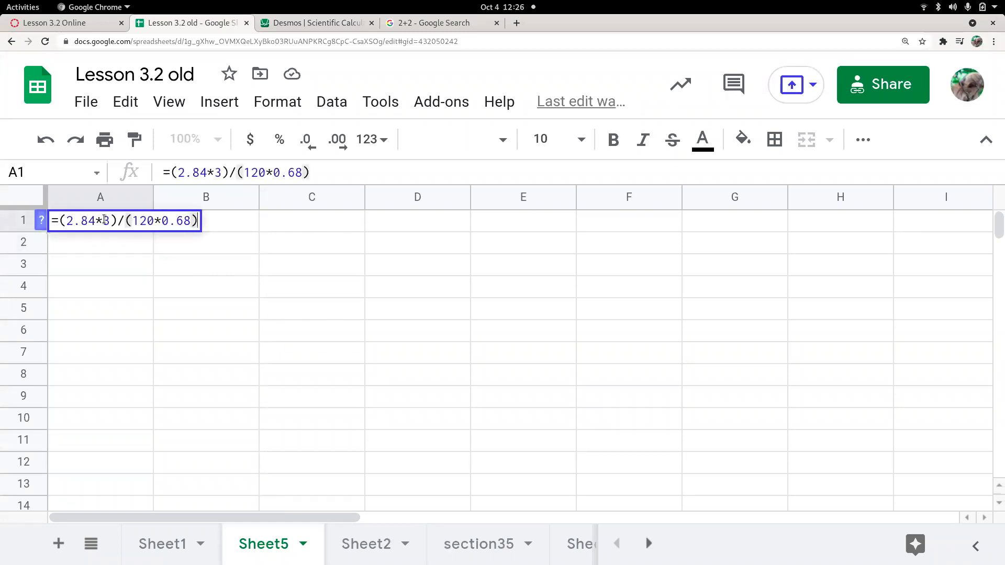
Erase the trial formula =(2.84*3)/(120*0.68) from cell A1 on Sheet5
key("BackSpace")
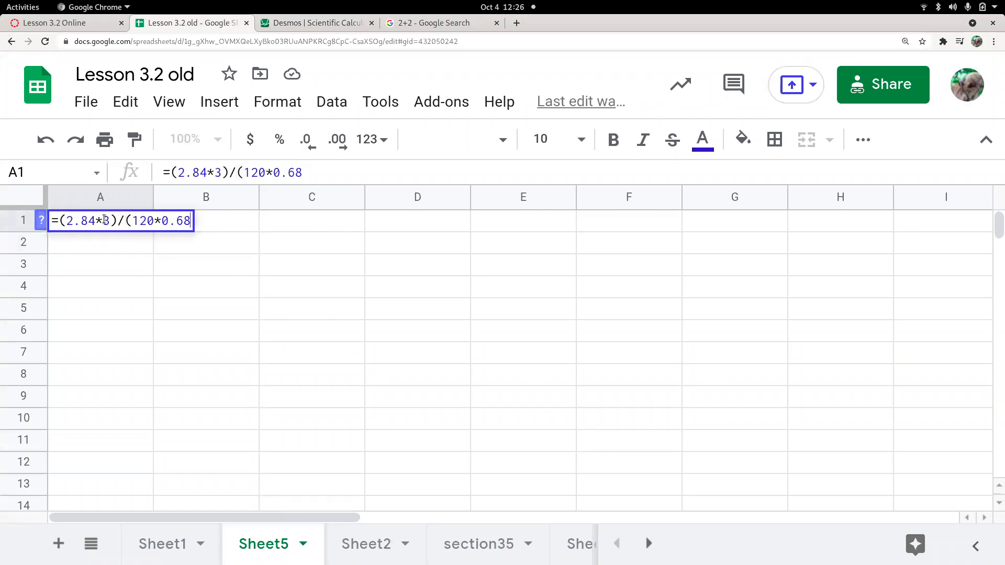
key("BackSpace")
key("BackSpace")
key("BackSpace")
key("BackSpace")
key("BackSpace")
key("BackSpace")
key("BackSpace")
key("BackSpace")
key("BackSpace")
key("BackSpace")
key("BackSpace")
key("BackSpace")
key("BackSpace")
key("BackSpace")
key("BackSpace")
key("BackSpace")
key("BackSpace")
key("BackSpace")
key("BackSpace")
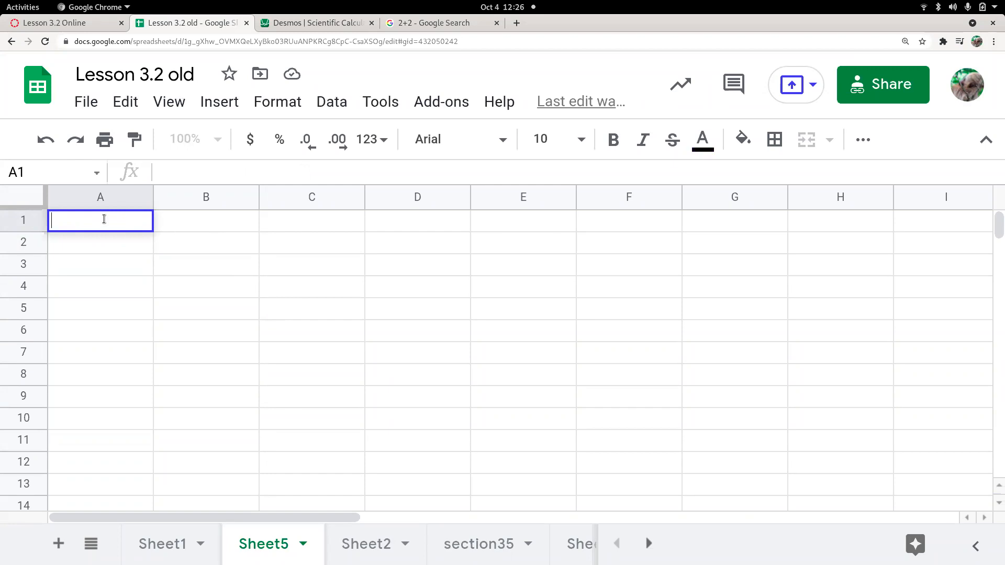
Enter the Male heading in A1 and 'g =' with value 0.68 in row 2
type("Male")
key("Return")
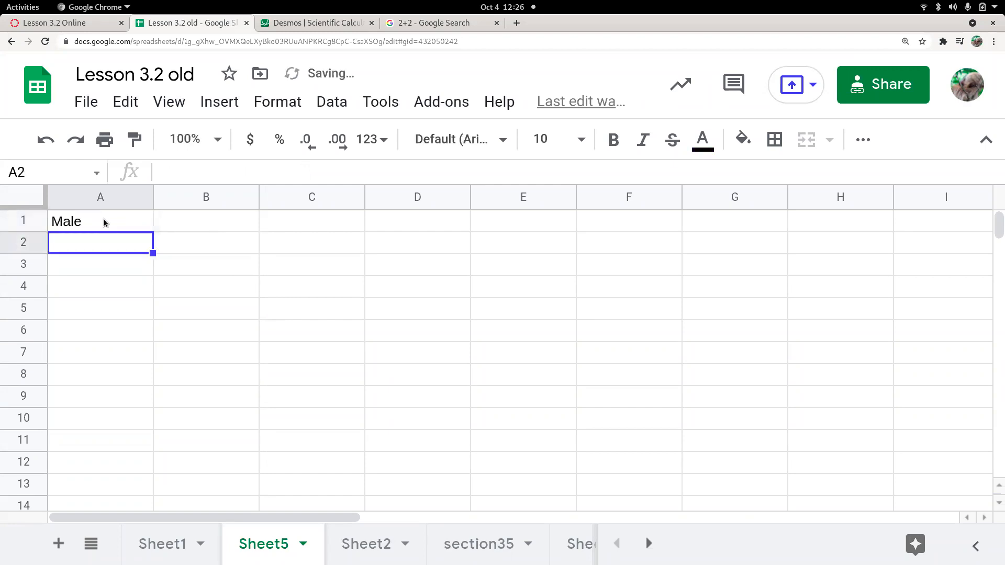
type("g =")
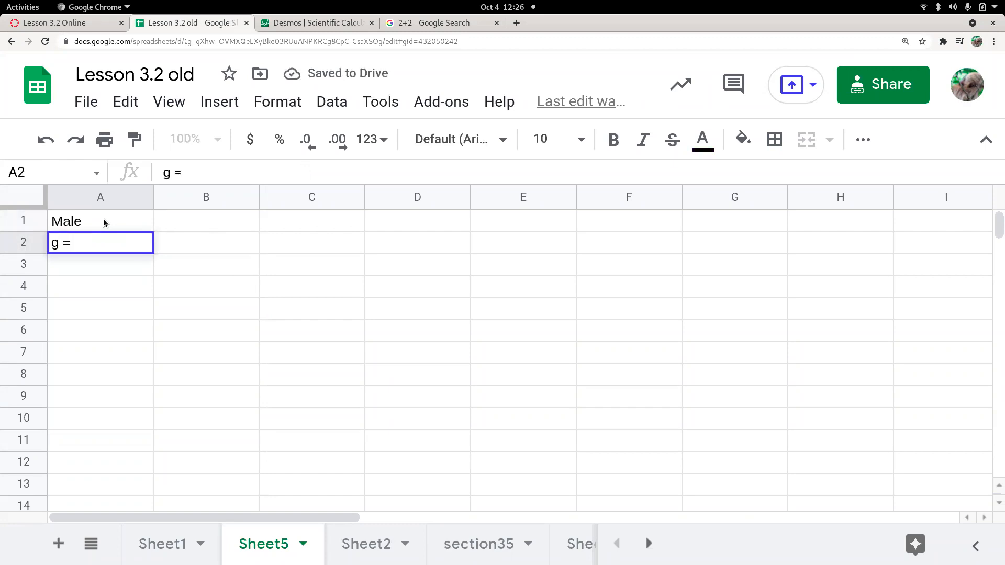
left_click(188, 242)
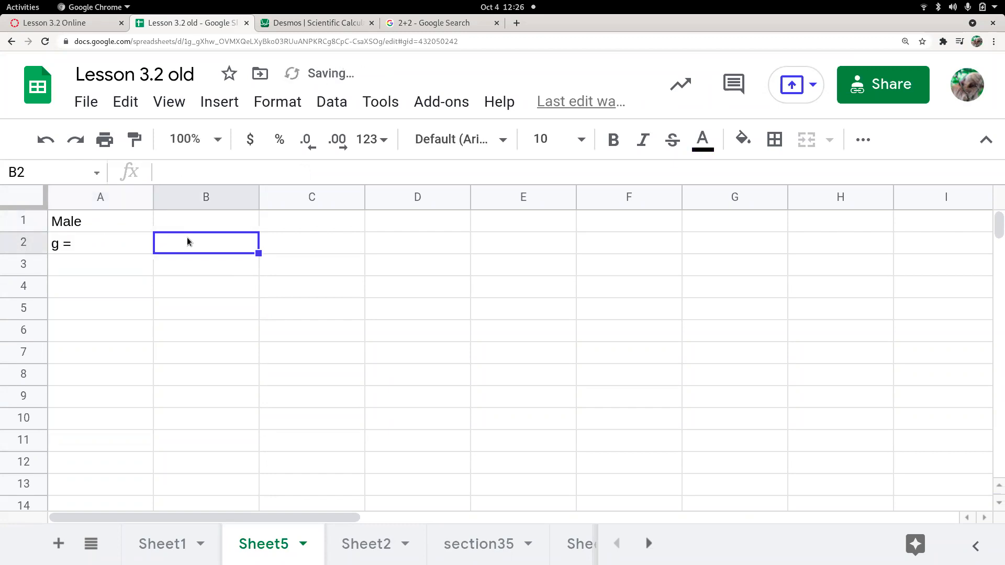
type("0.68")
key("Return")
left_click(188, 241)
key("Left")
key("Right")
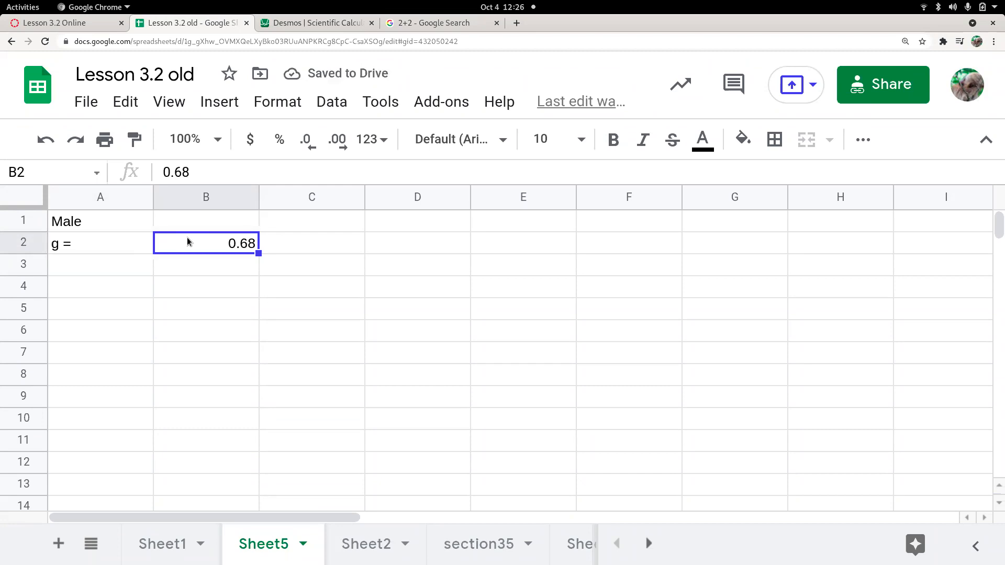
key("Down")
key("Left")
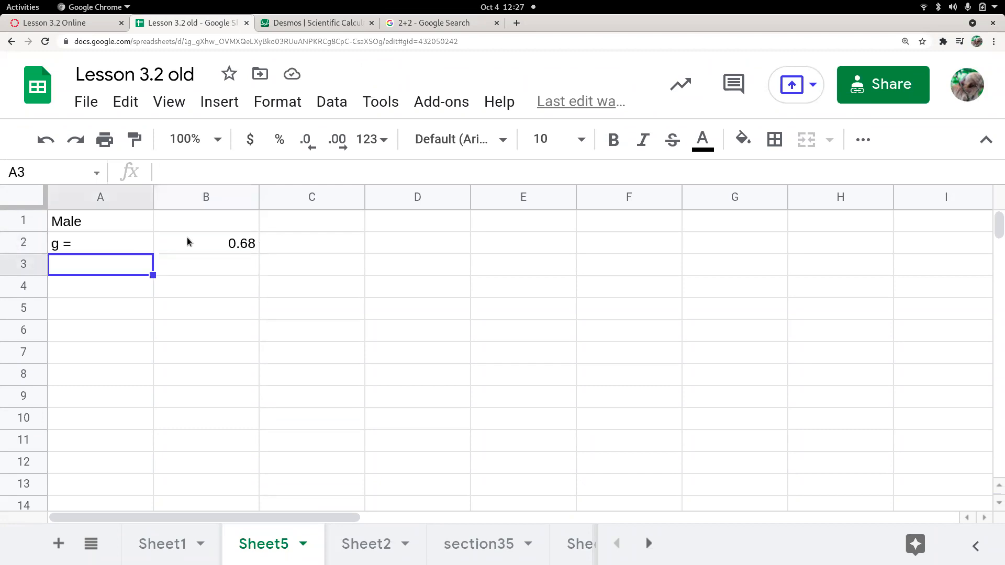
Add 'N =' with 3 and 'W =' with 120 in rows 3 and 4
type("N =")
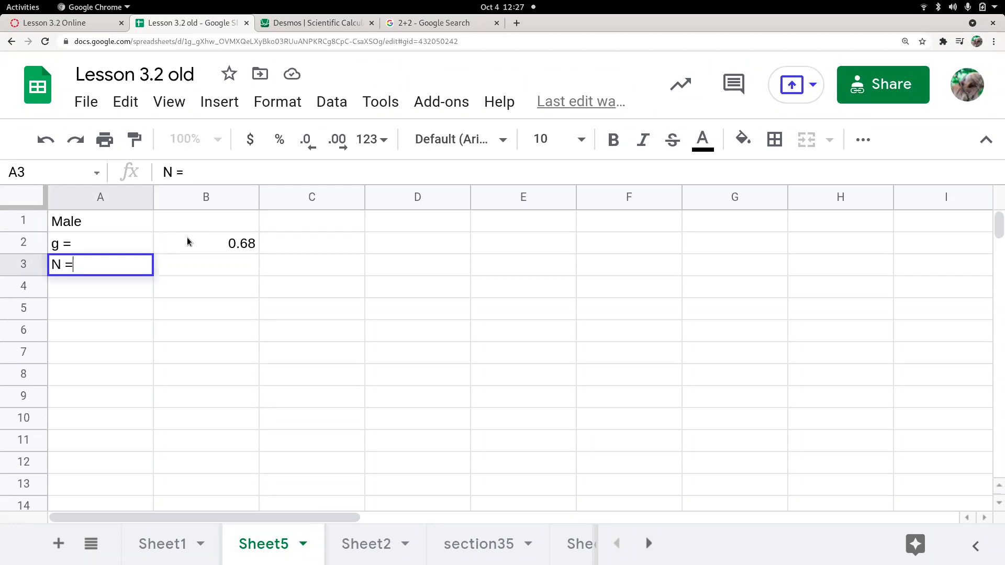
key("Right")
type("3")
key("Return")
key("Left")
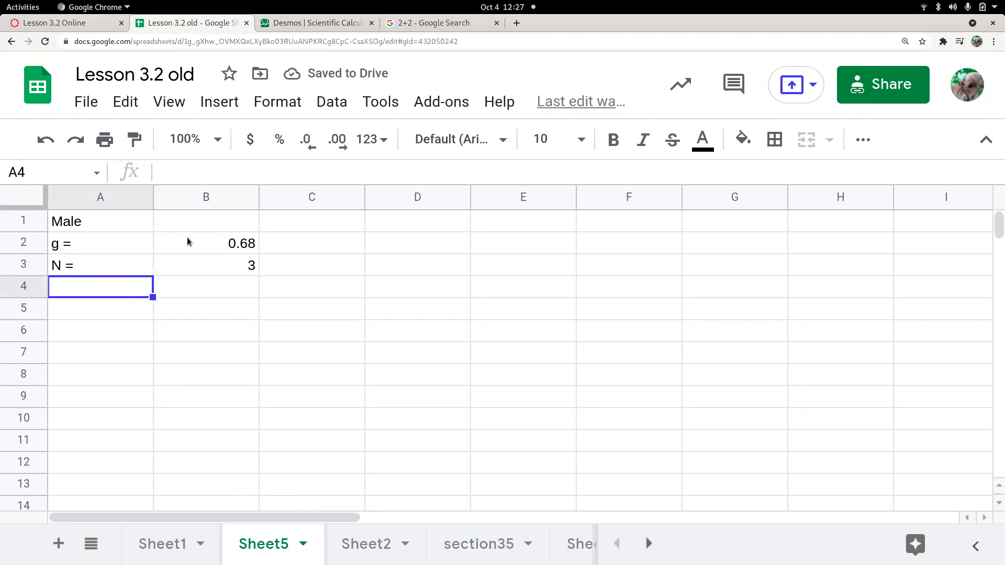
type("W =")
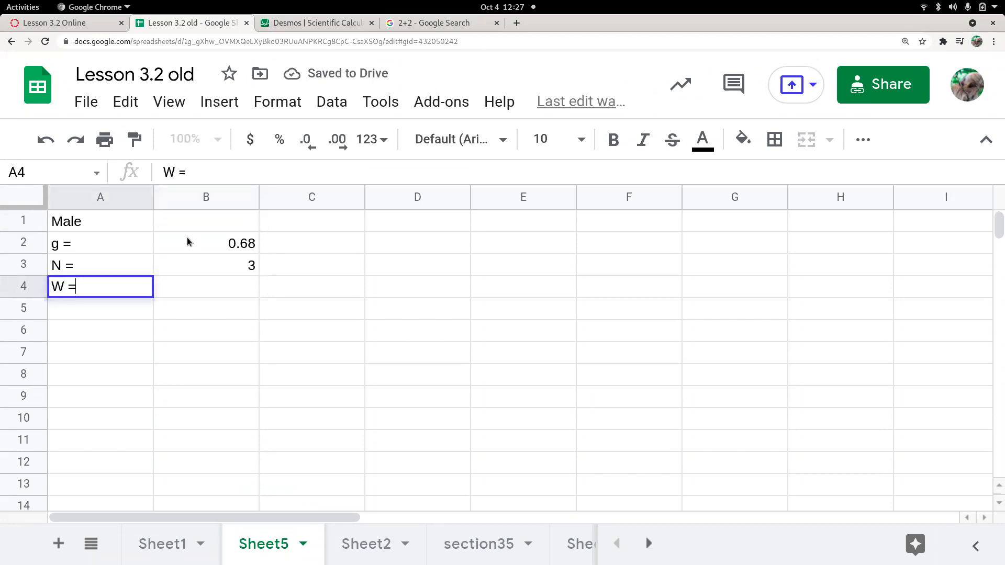
key("Right")
type("120")
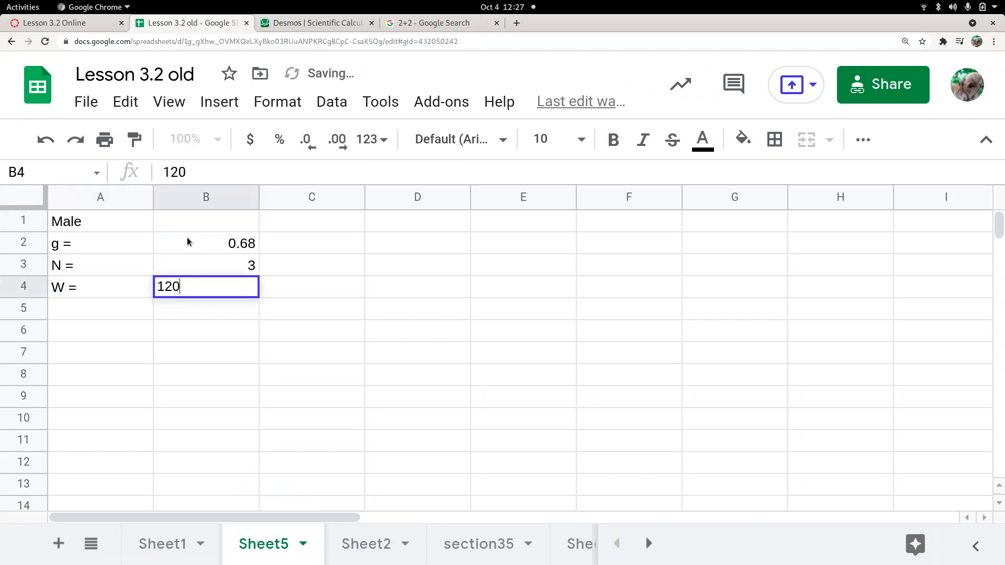
key("Return")
Label A5 'fraction =' ready for its formula in B5
key("Up")
key("Up")
key("Up")
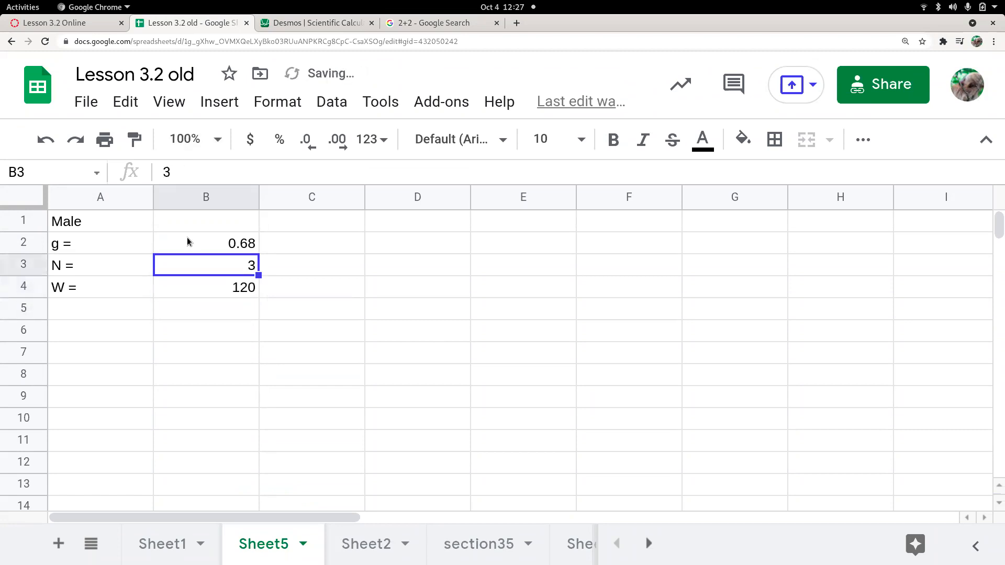
key("Down")
key("Down")
key("Down")
key("Left")
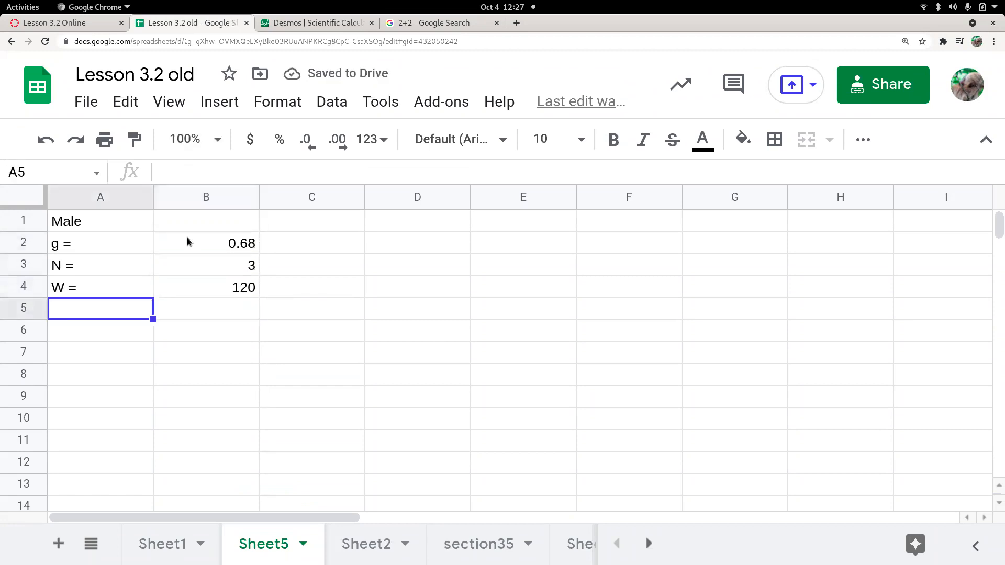
type("fract")
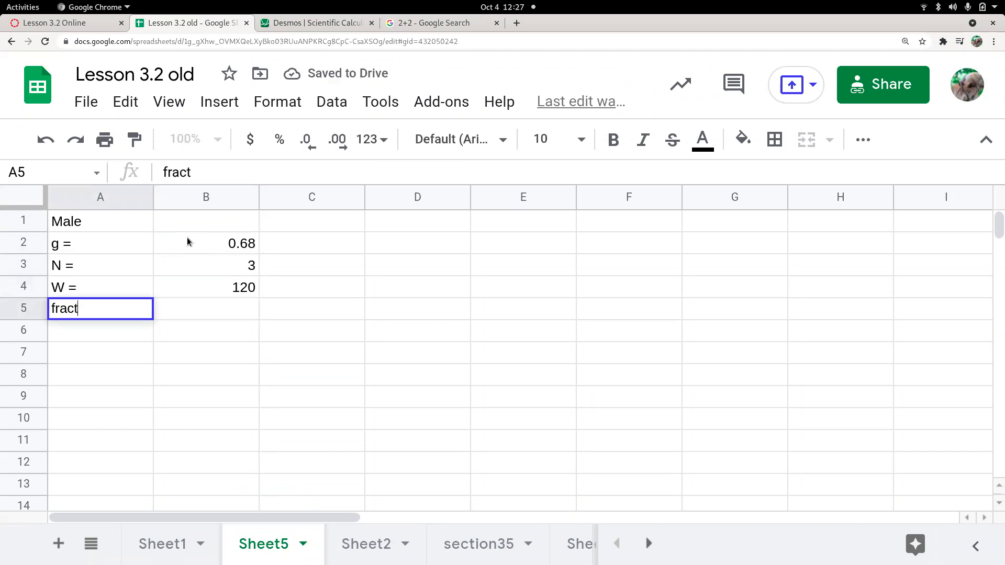
type("ion =")
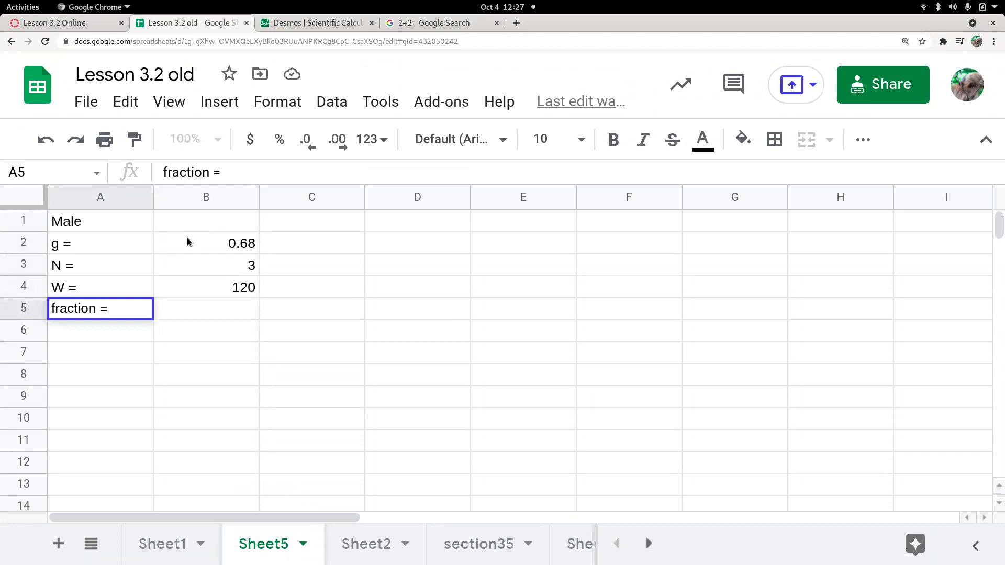
key("Tab")
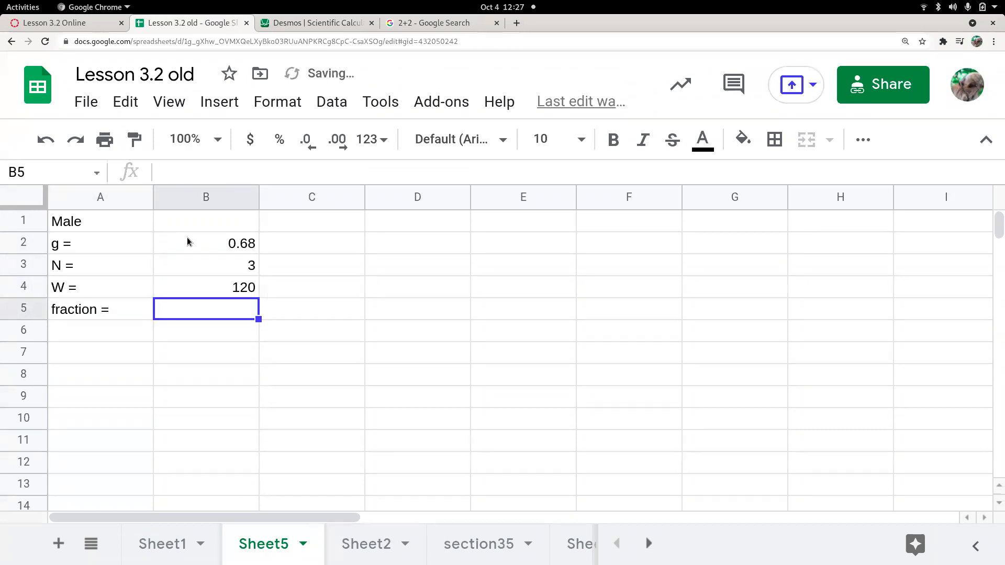
Enter =(2.84*B3)/(B4*B2) in B5, referencing the N, W and g cells
type("=")
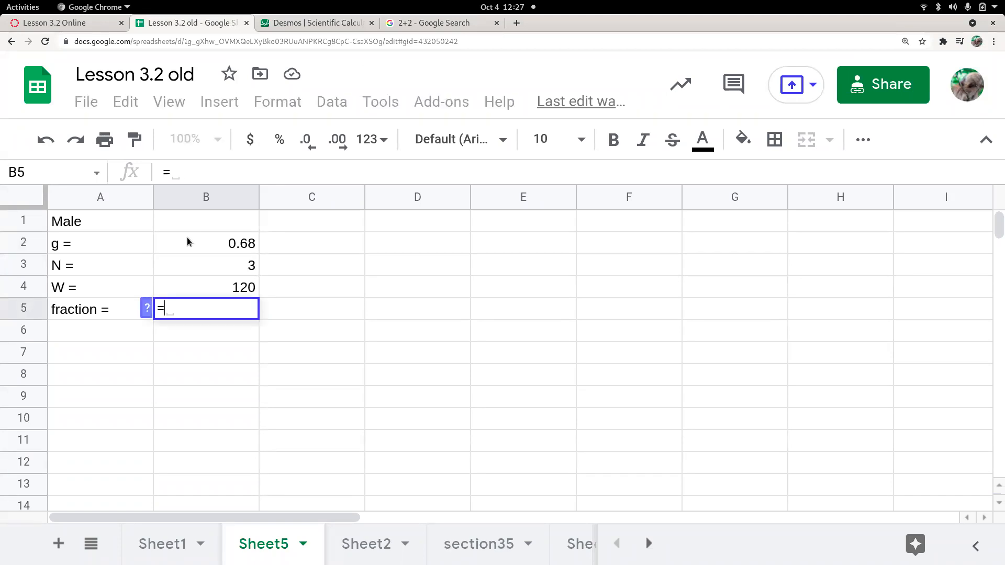
type("(2.84")
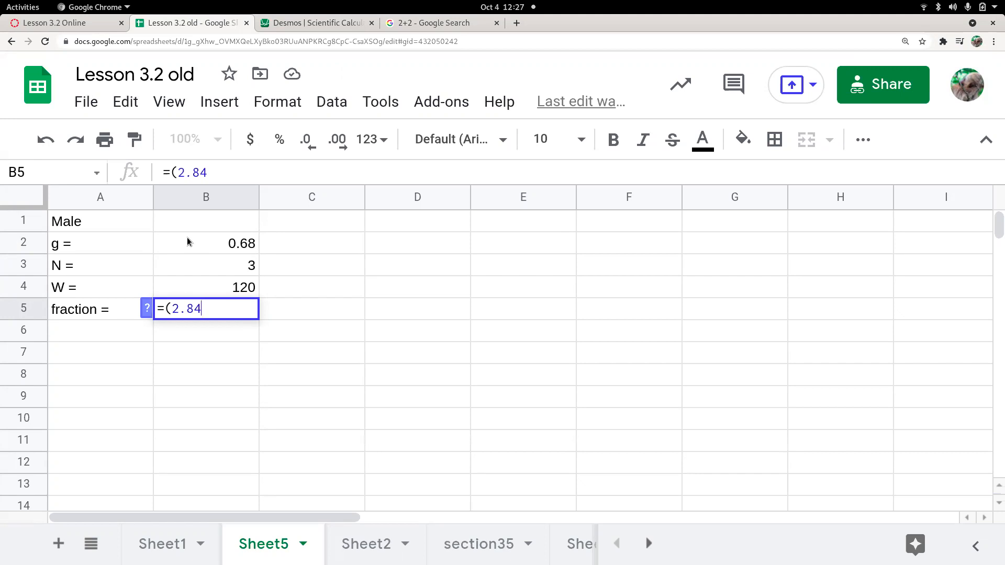
type("*3")
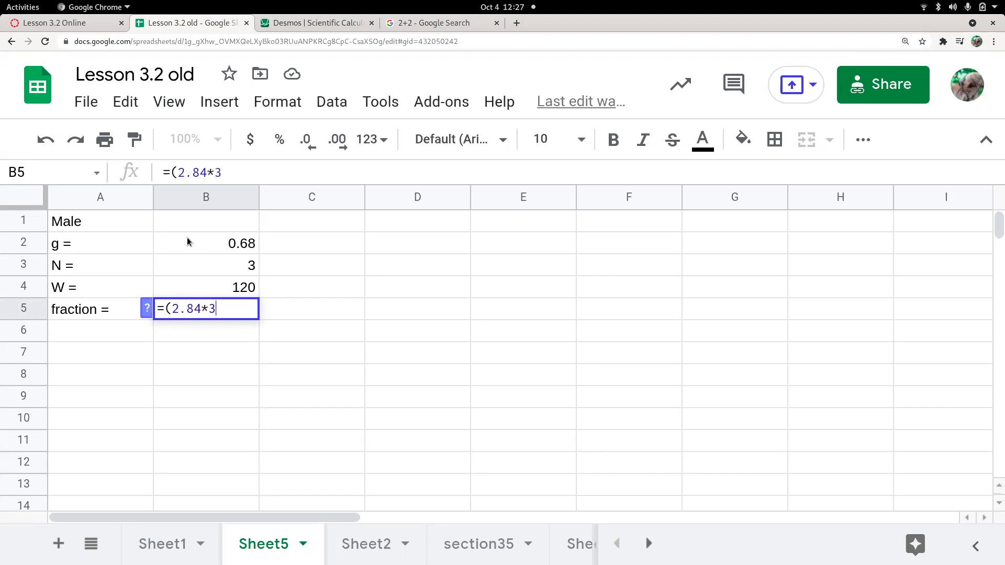
key("BackSpace")
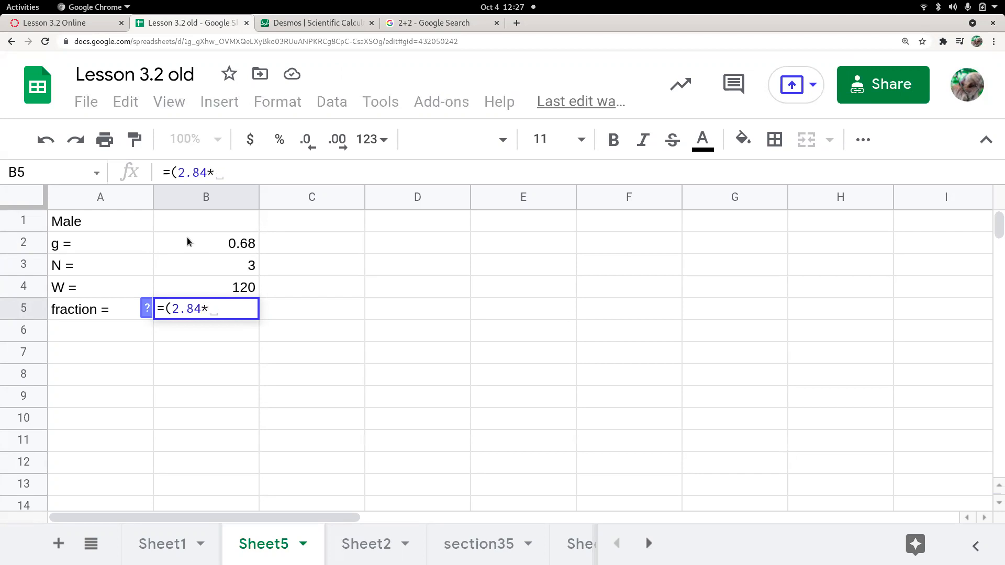
left_click(210, 267)
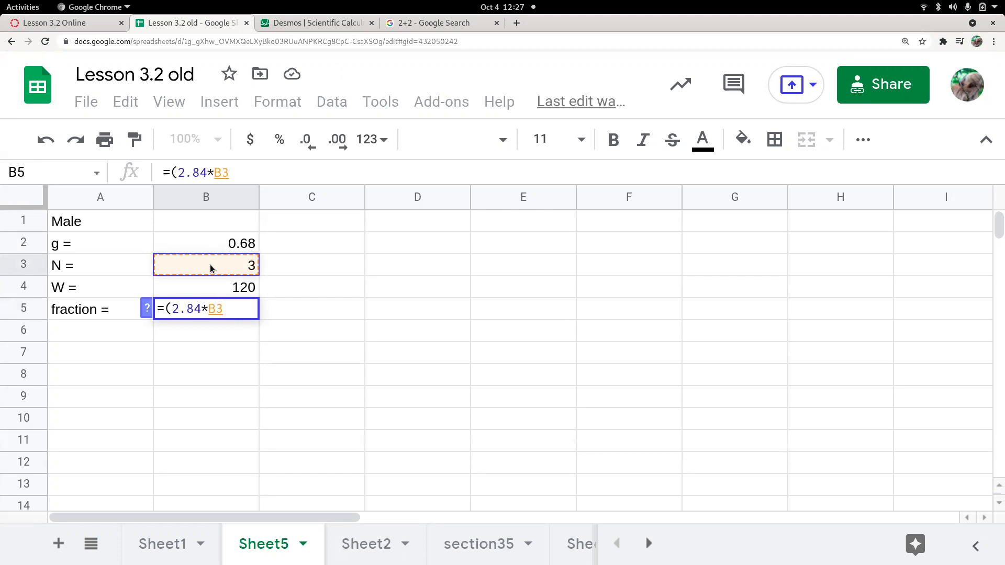
type(")/(")
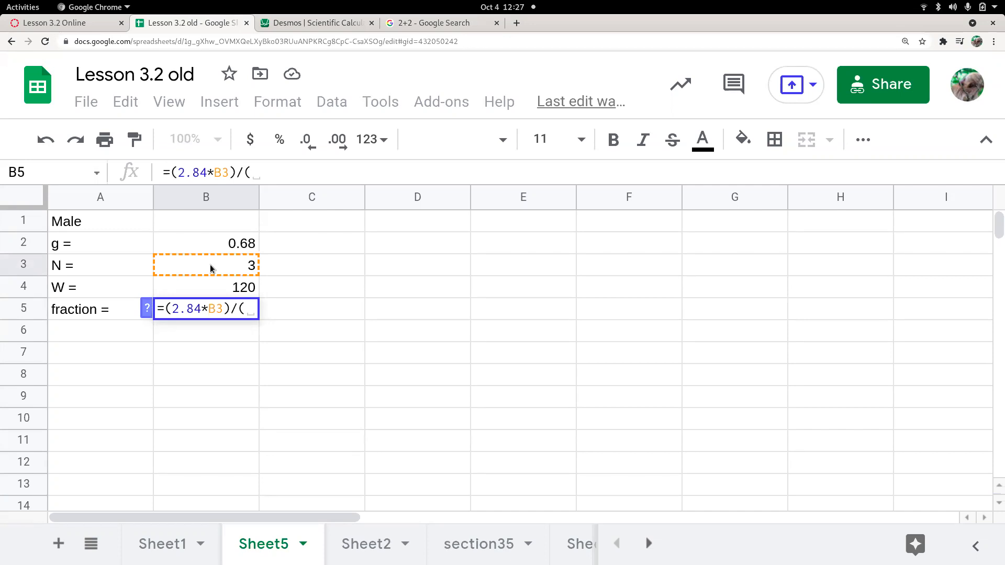
left_click(212, 289)
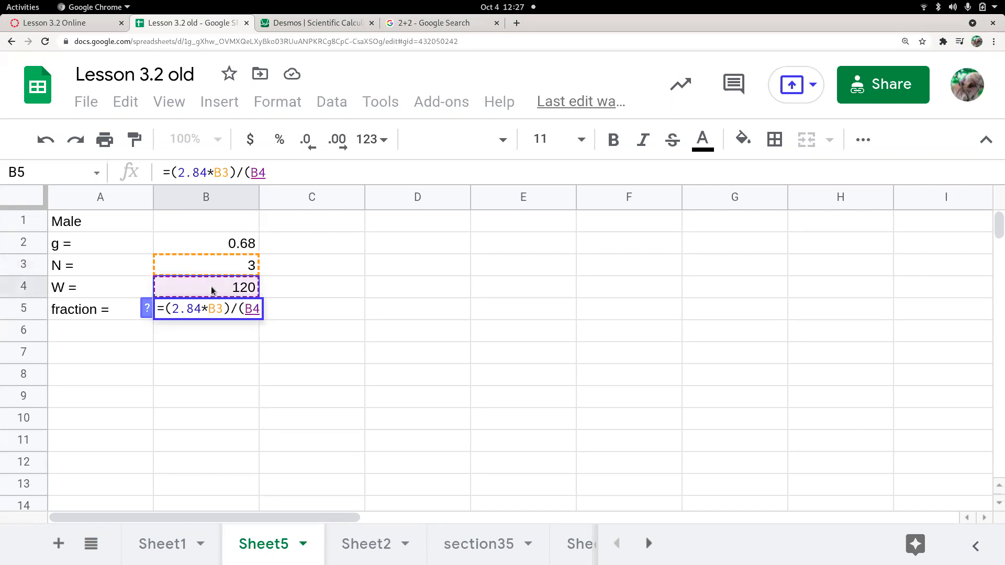
type("*")
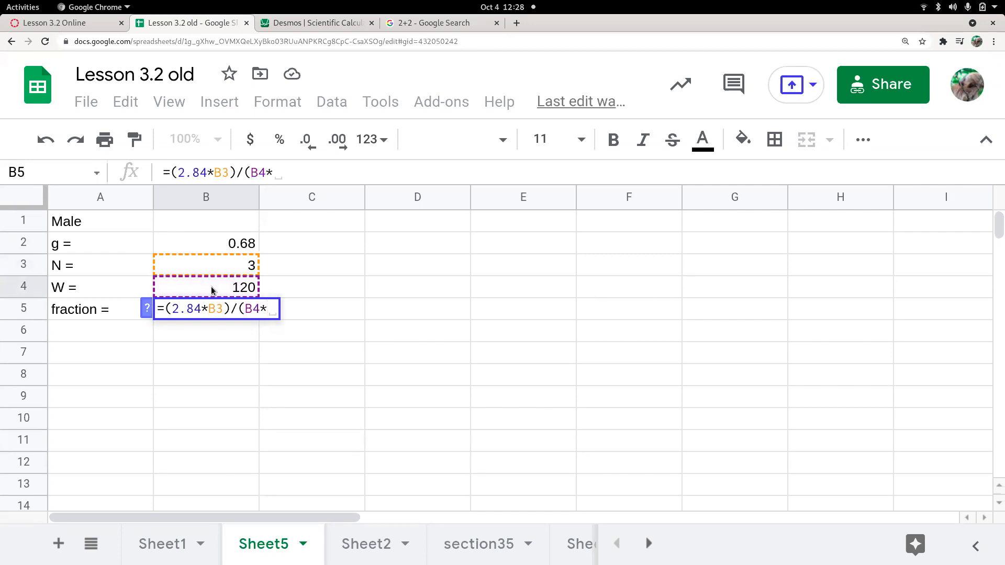
left_click(216, 242)
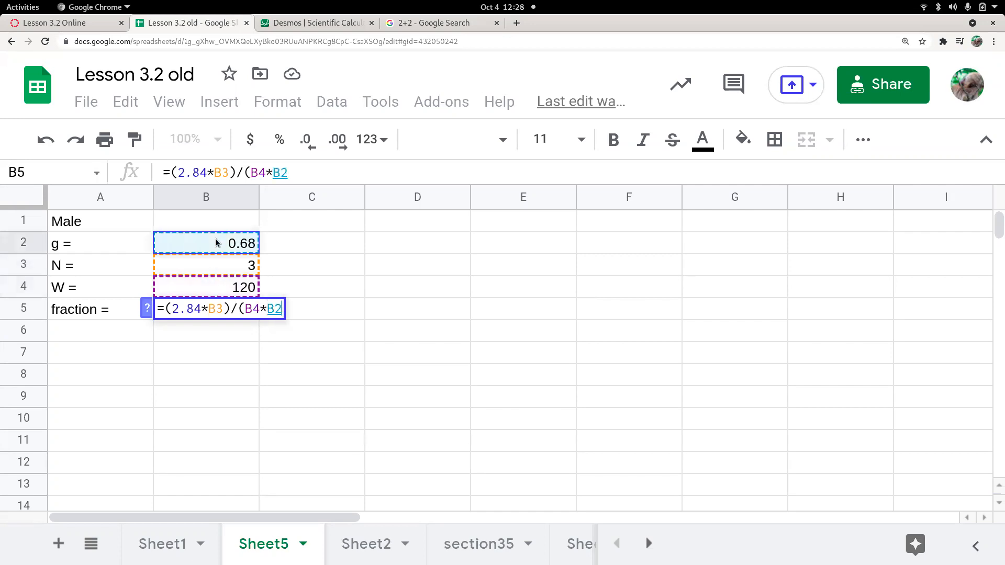
type(")")
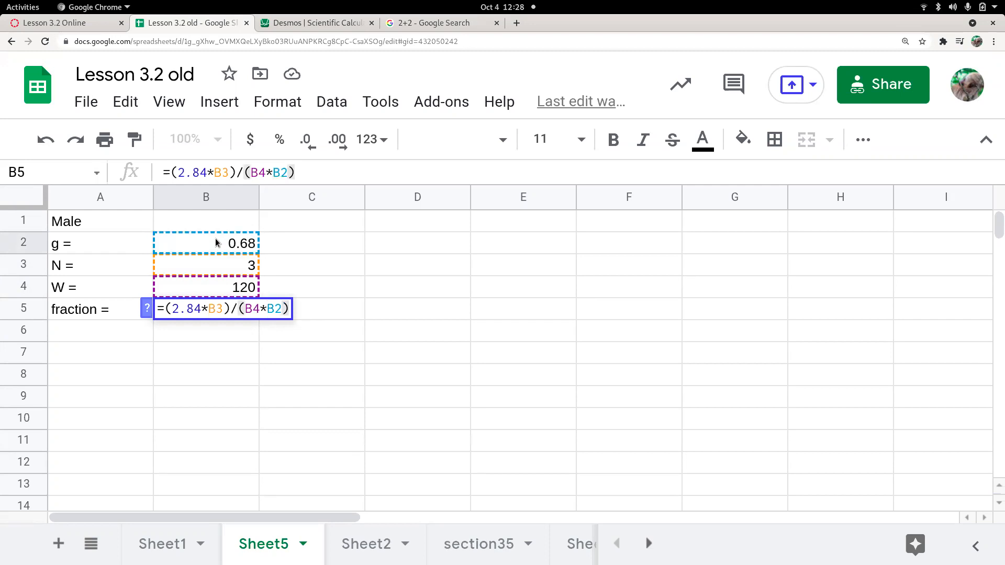
key("Return")
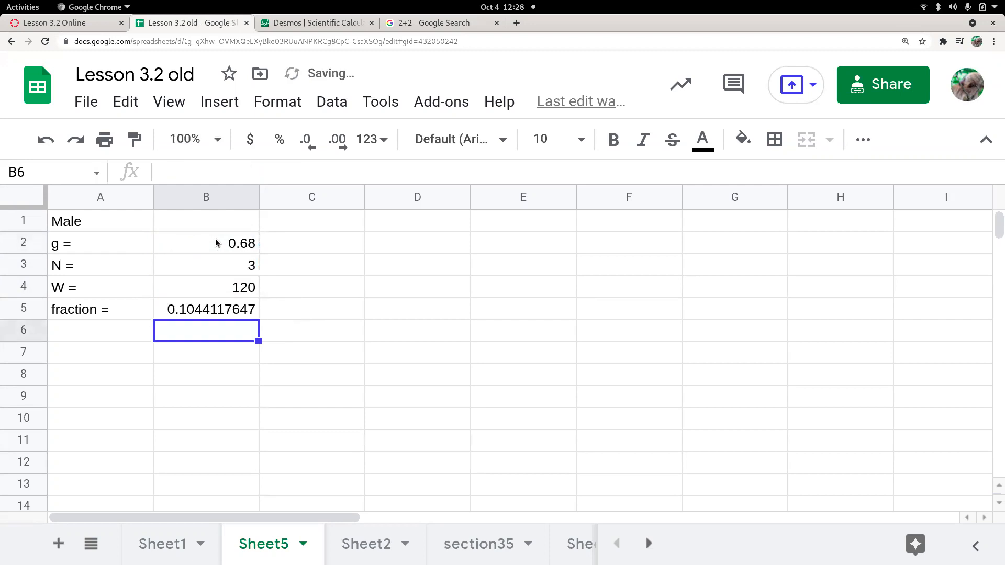
Change W in B4 to 150 and N in B3 to 5, making the fraction 0.1392156863
key("Up")
key("Up")
key("Up")
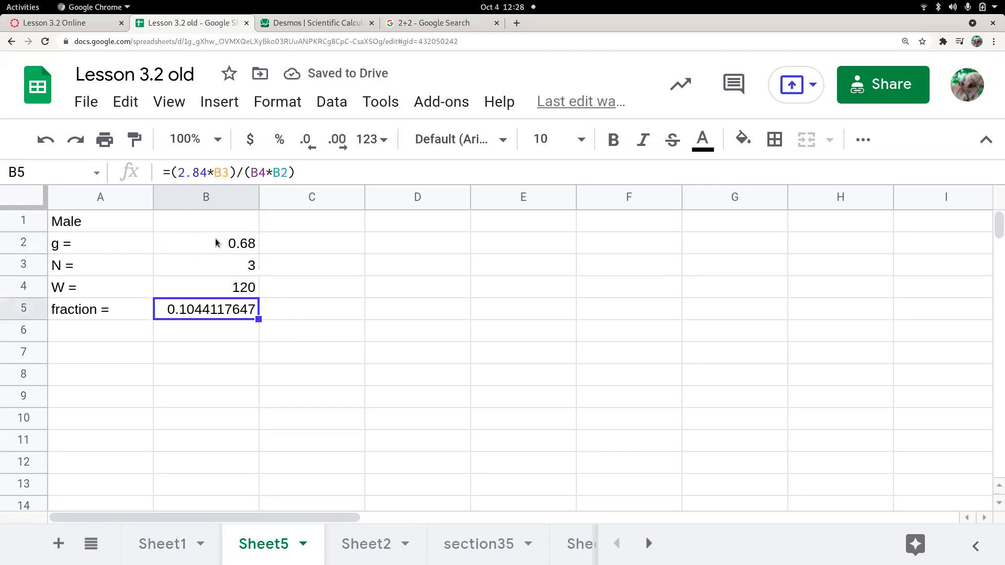
key("Down")
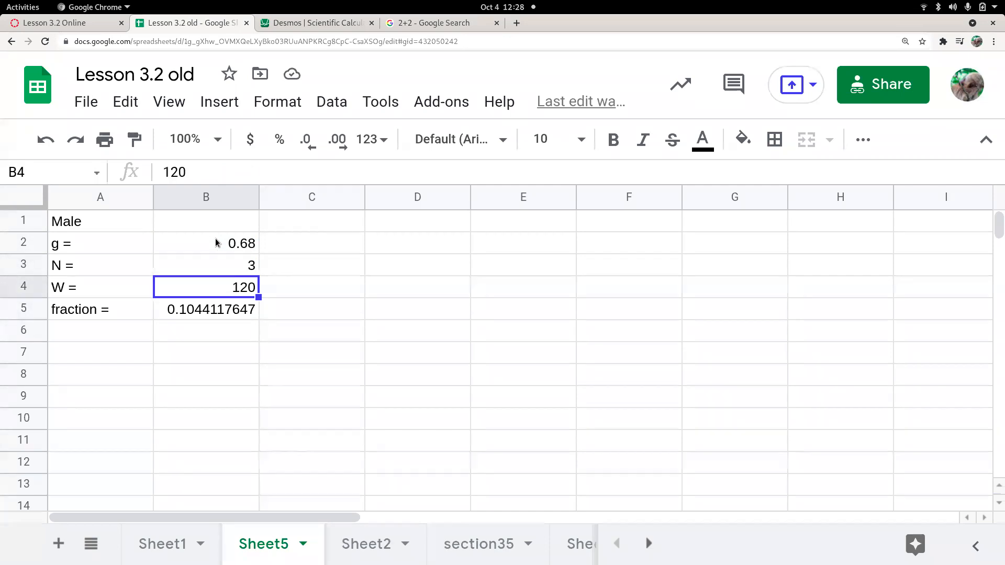
left_click(195, 310)
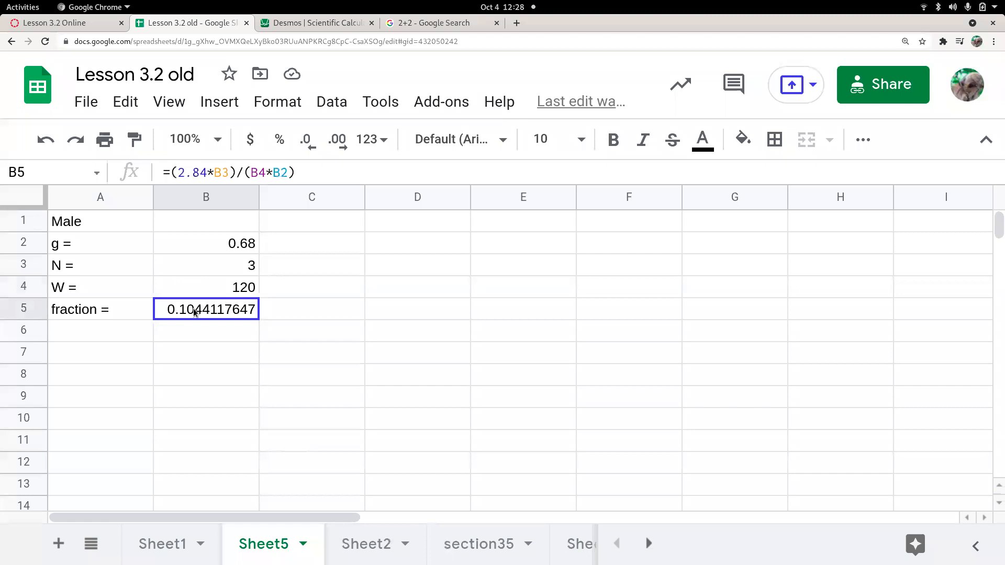
left_click(226, 292)
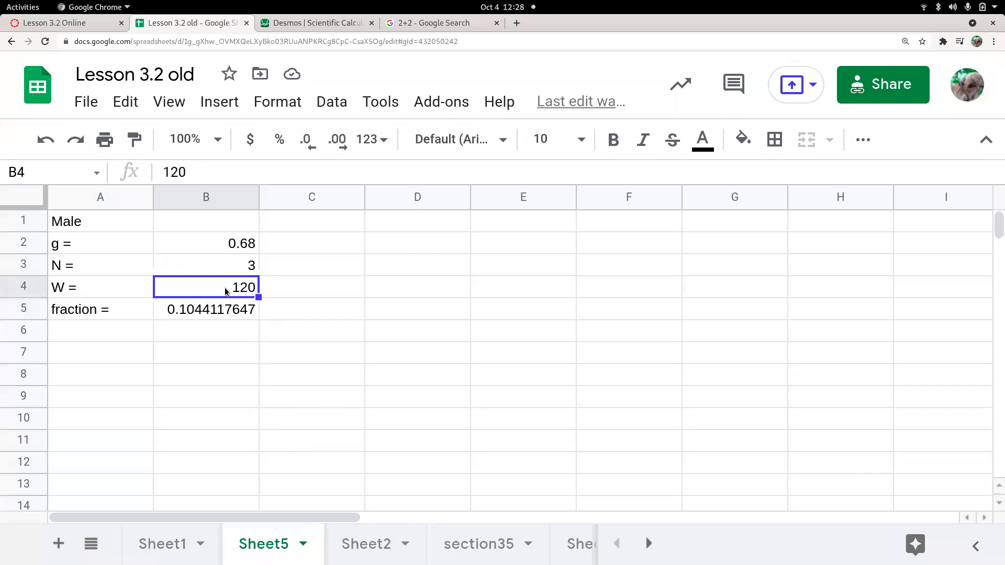
type("150")
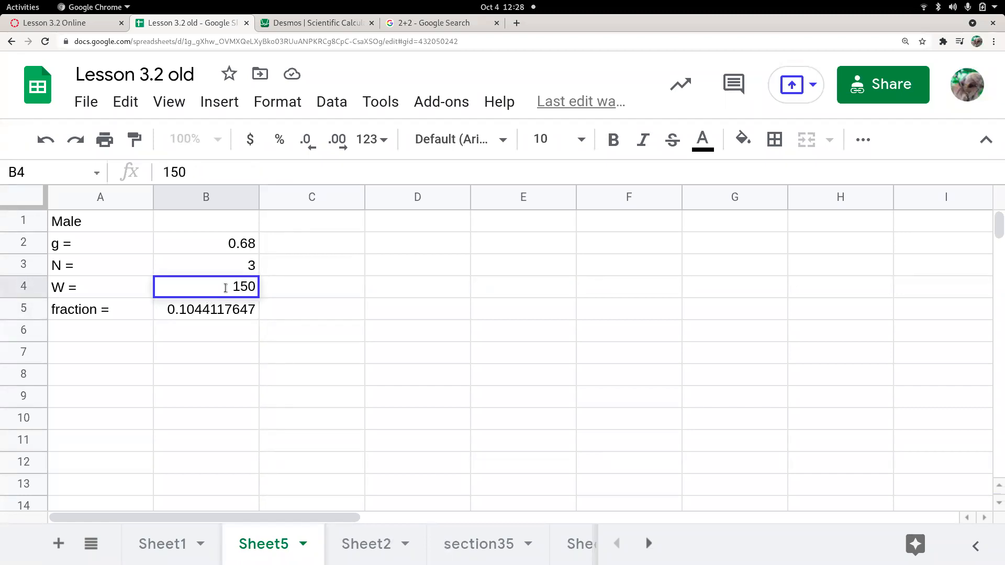
key("Return")
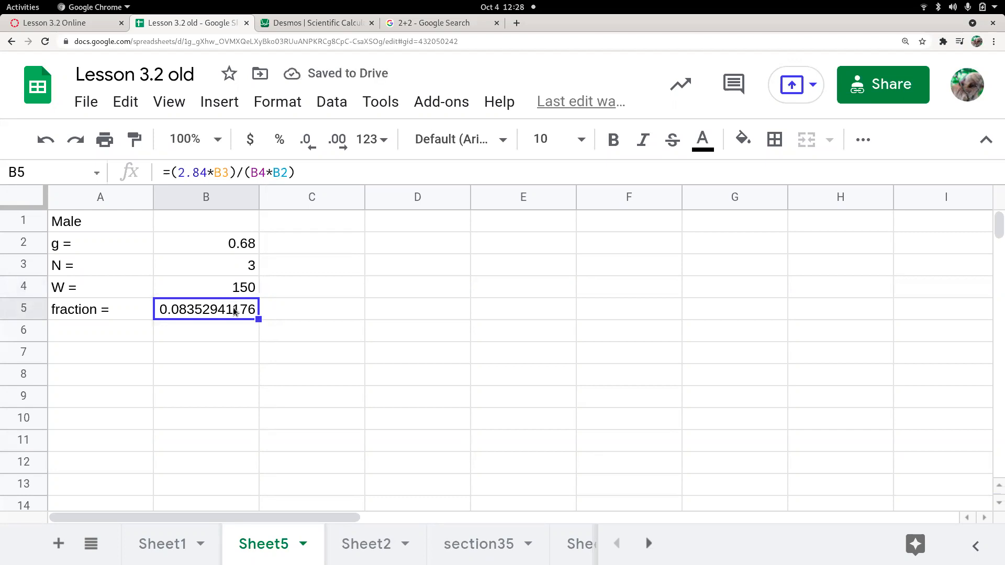
left_click(250, 265)
type("5")
key("Return")
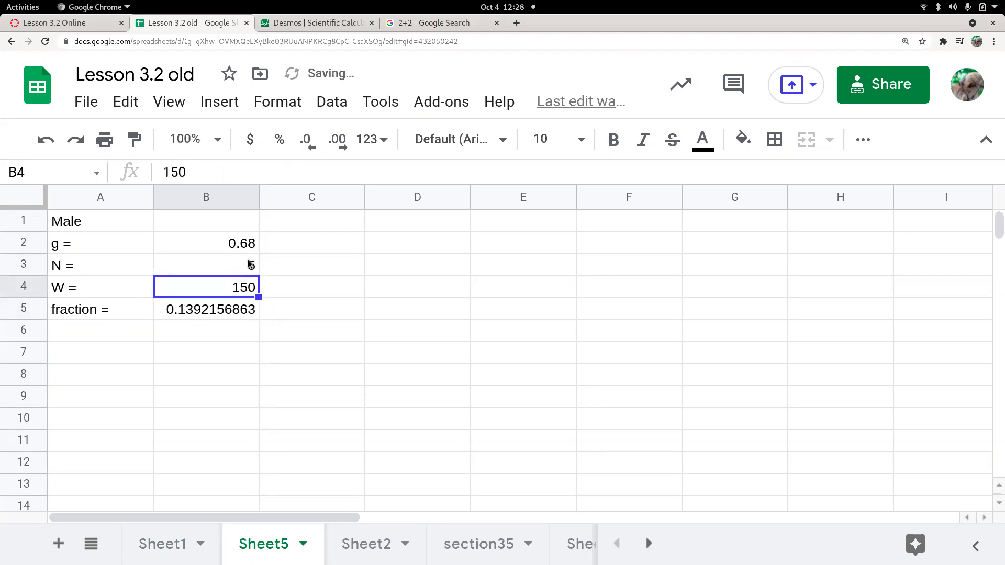
left_click(129, 224)
Relabel A1 as 'female' and set g to 0.55
type("female")
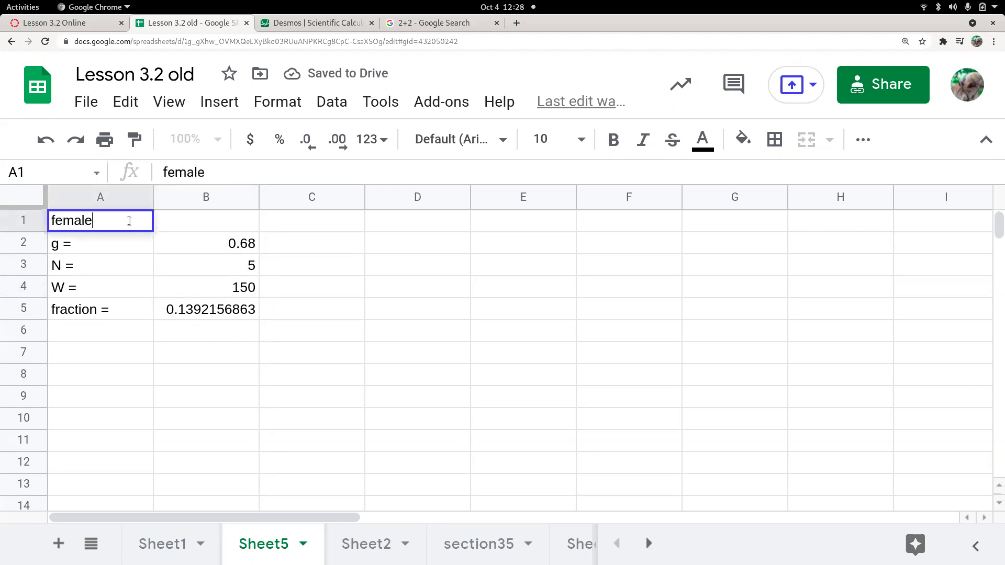
key("Return")
key("Tab")
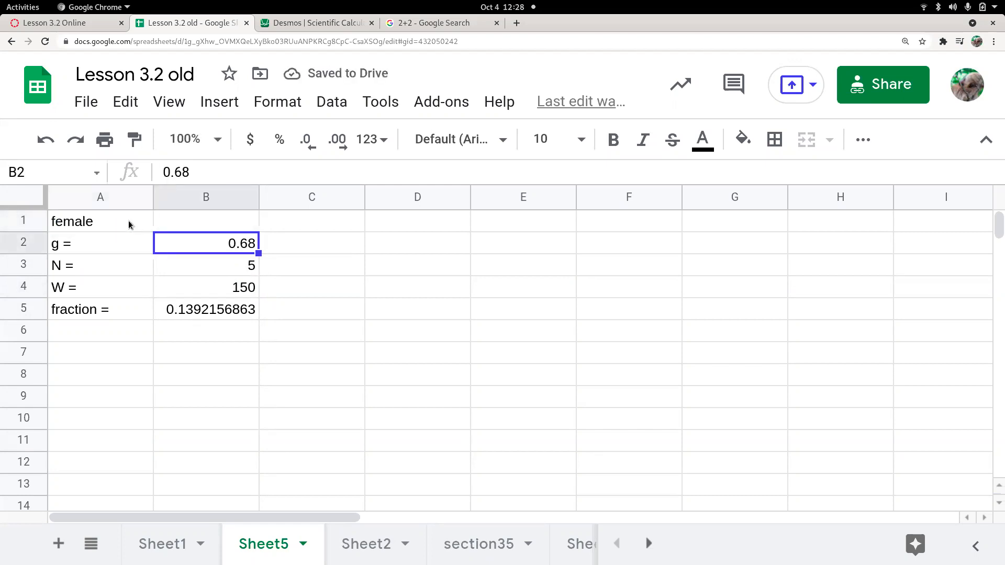
type("0.55")
key("Return")
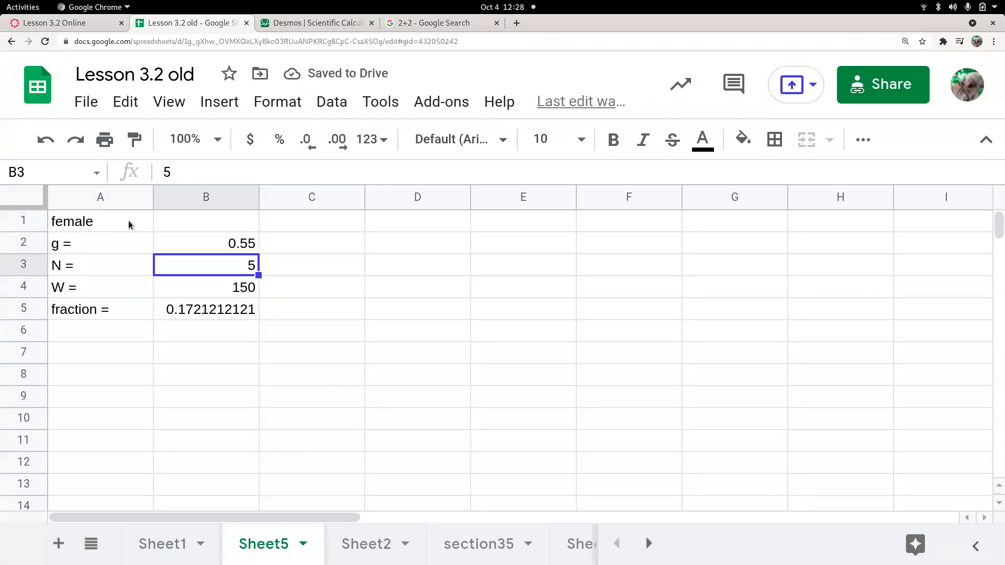
Restore the 'male' label with g 0.68, N 3 and W 120
left_click(108, 225)
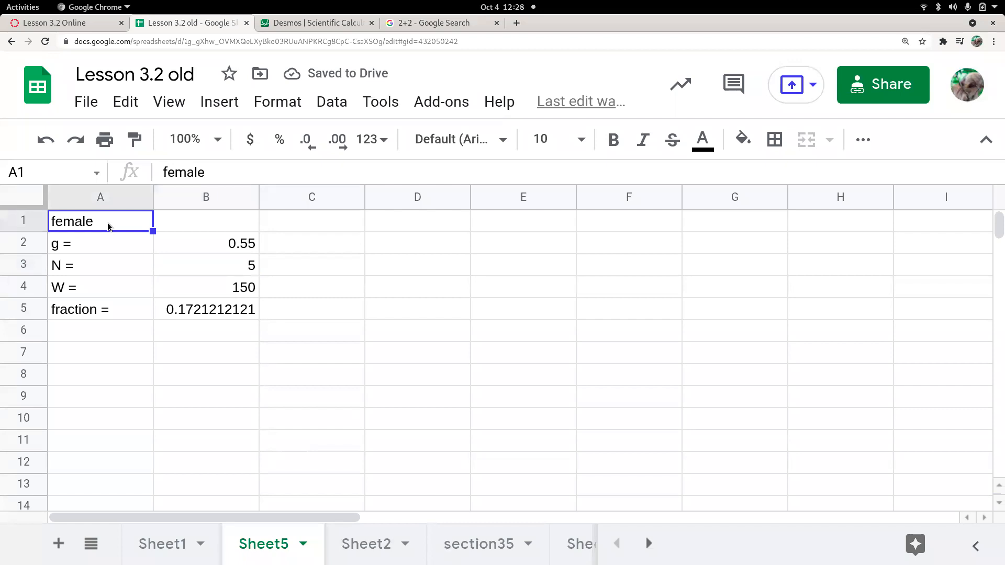
type("male")
key("Return")
key("Tab")
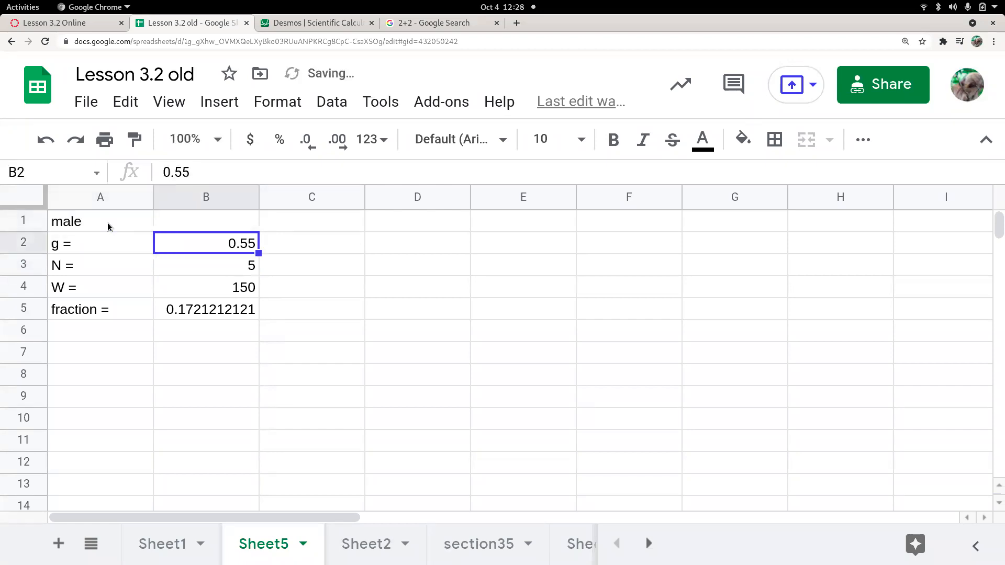
type("0.68")
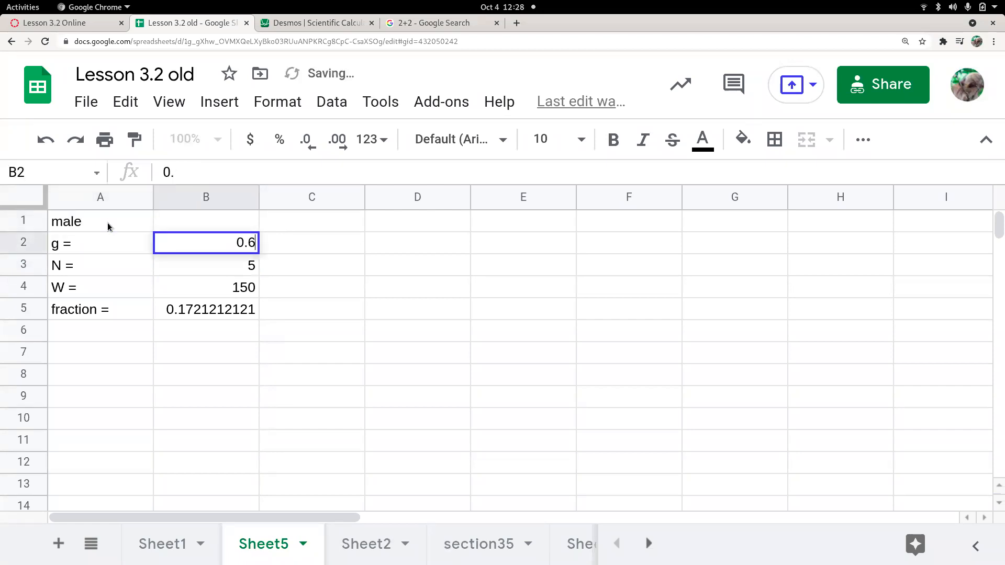
key("Return")
type("3")
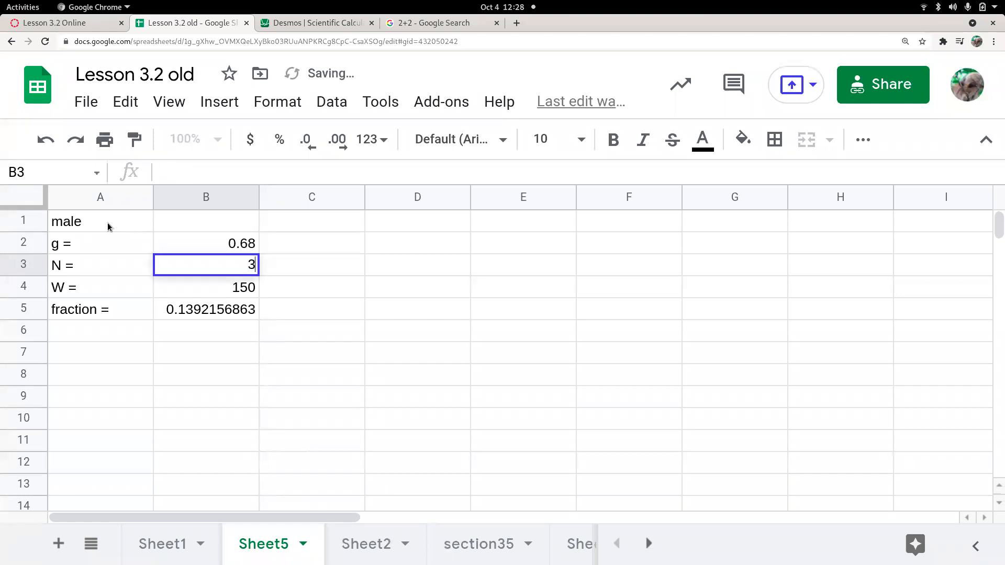
key("Return")
type("120")
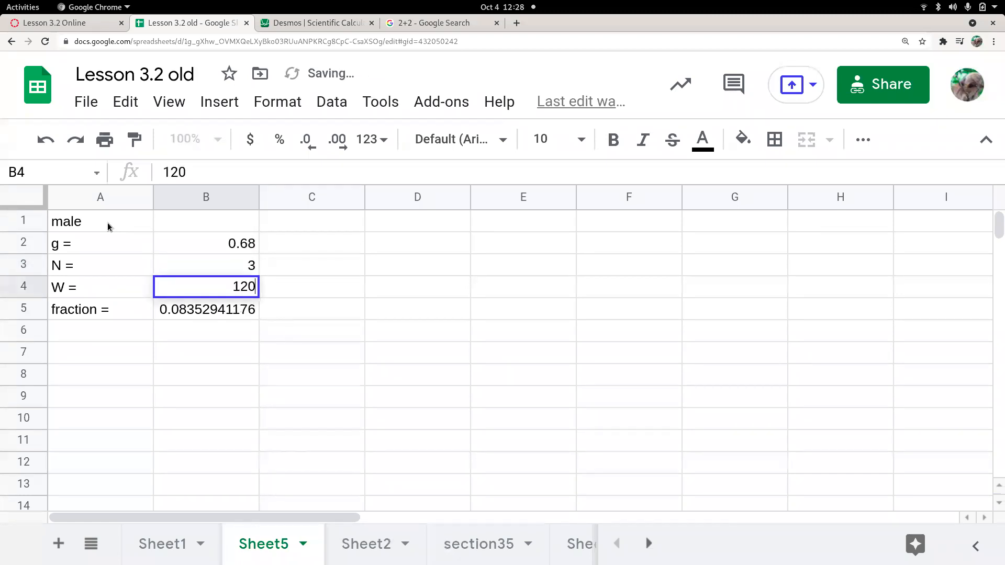
key("Return")
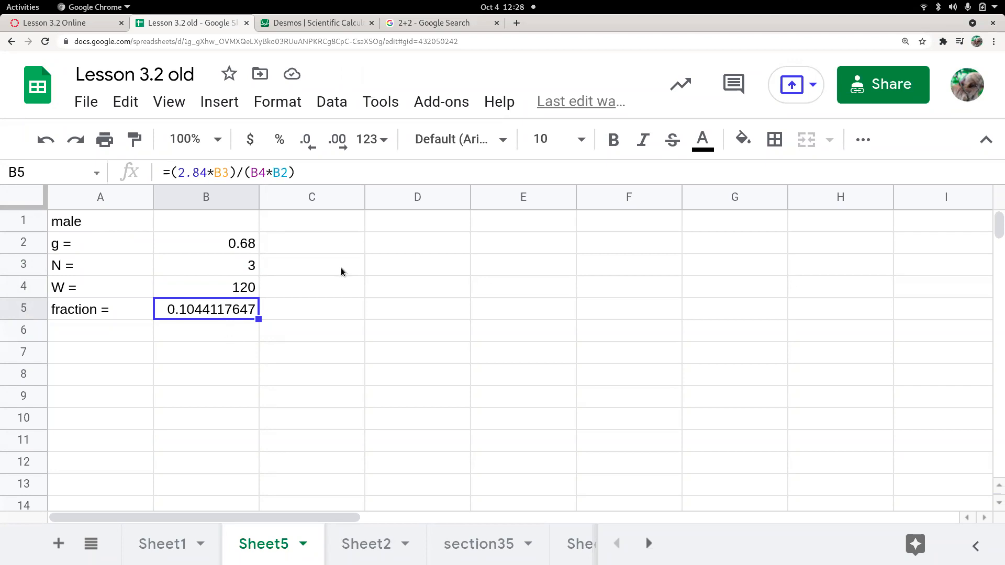
Add t and B headers in D1:E1 and fill D1:E4 light yellow
left_click(420, 222)
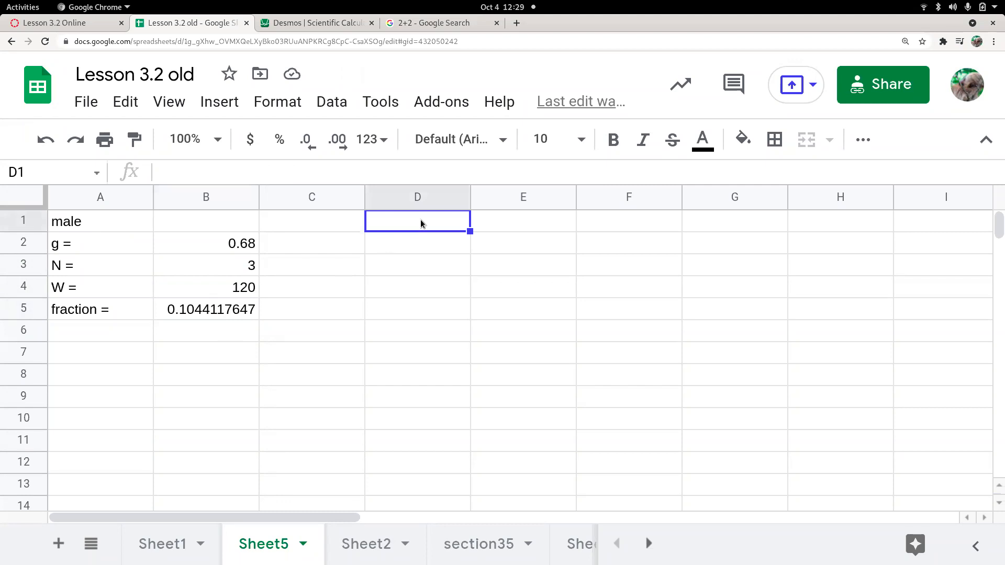
type("t")
key("Tab")
type("B")
key("Return")
key("Up")
key("shift+Left")
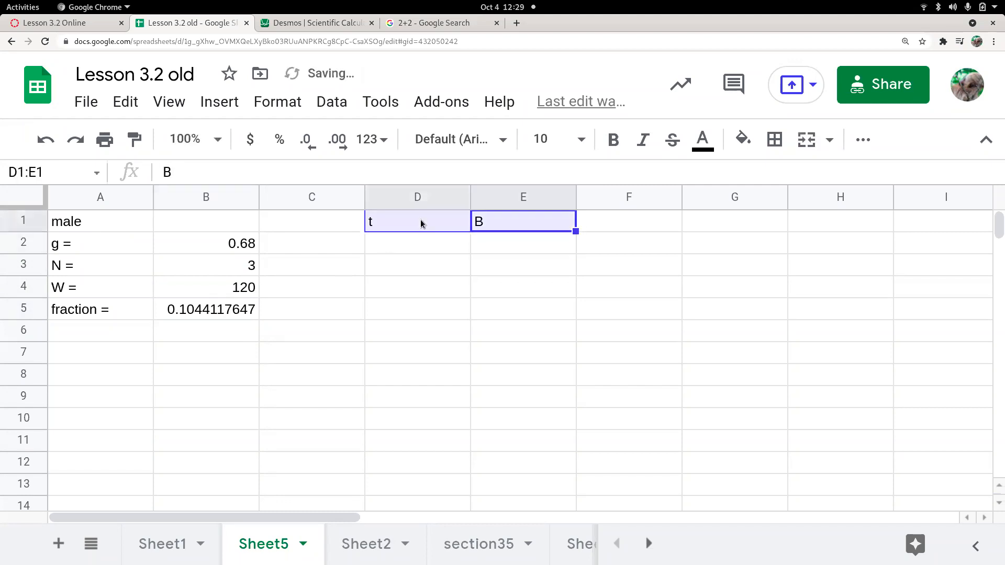
key("shift+Down")
key("shift+Down")
key("shift+Down")
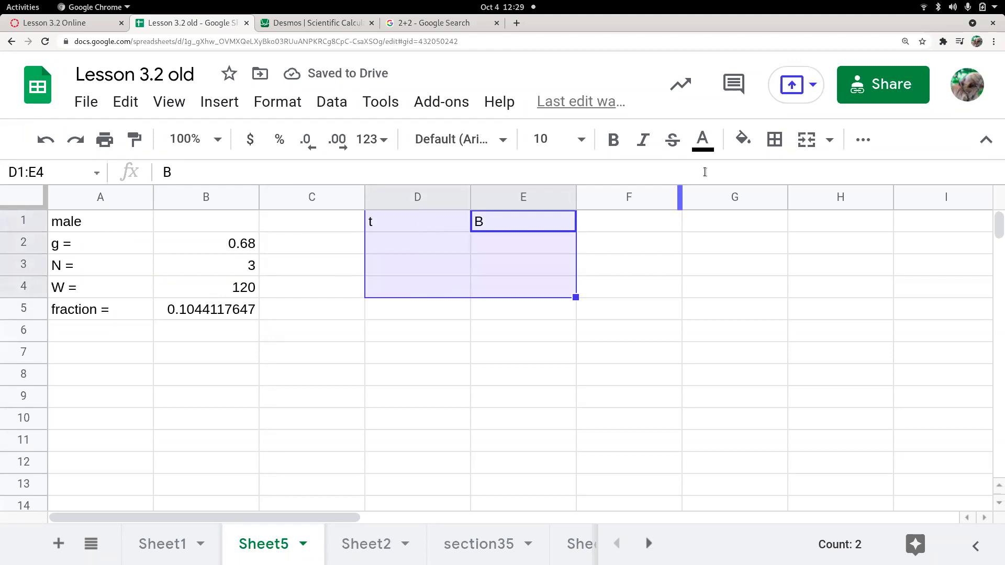
left_click(744, 139)
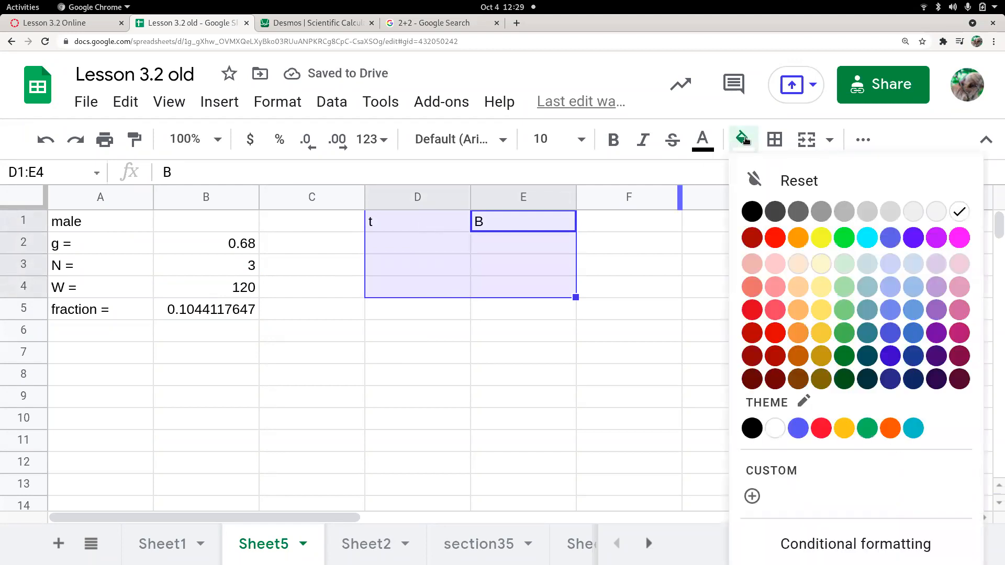
left_click(820, 263)
Enter the t values 1, 3 and 5 in D2:D4
left_click(445, 252)
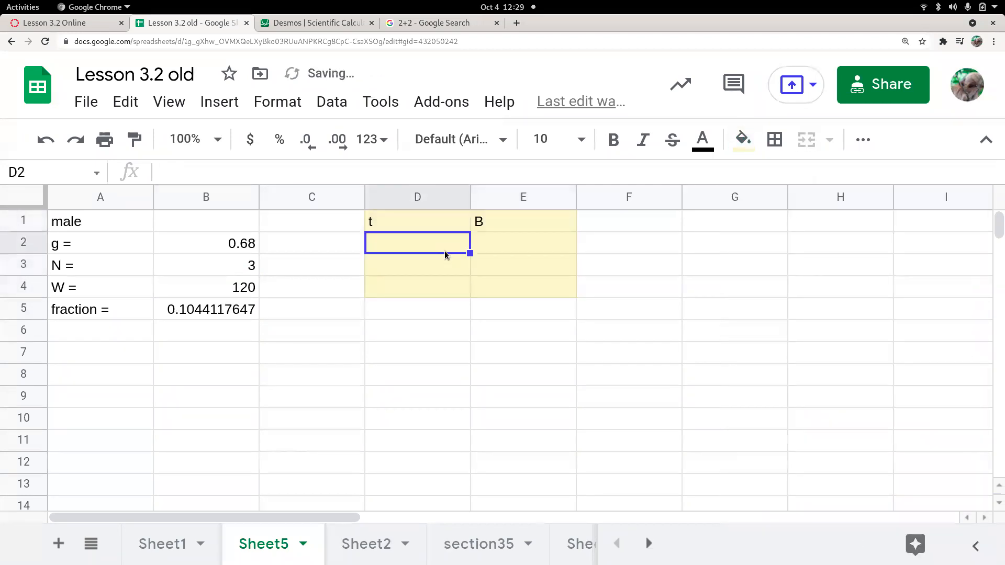
type("1")
key("Return")
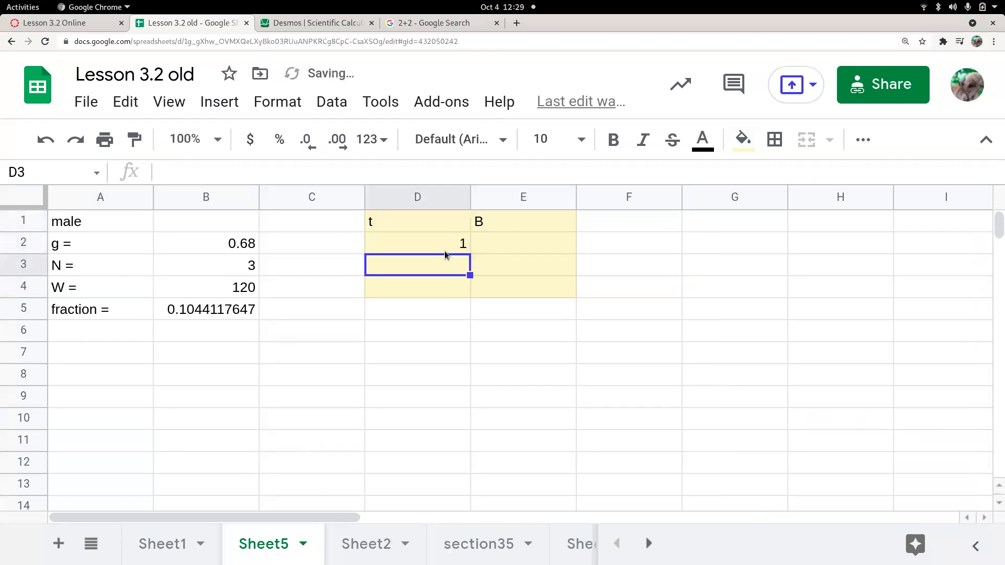
type("3")
key("Return")
type("5")
key("Tab")
key("Up")
key("Up")
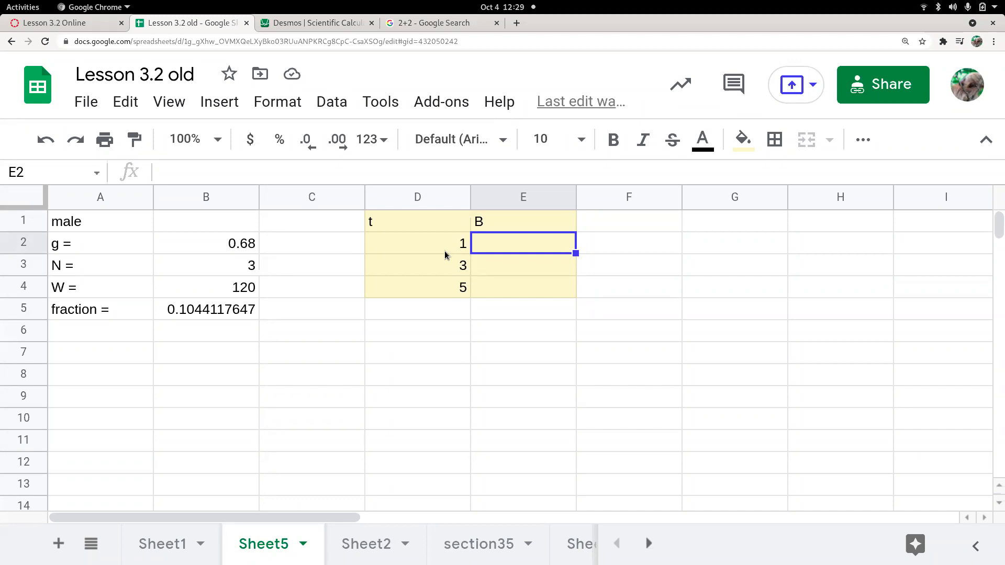
Build the formula =-0.015*D2+0.104 in cell E2
type("=")
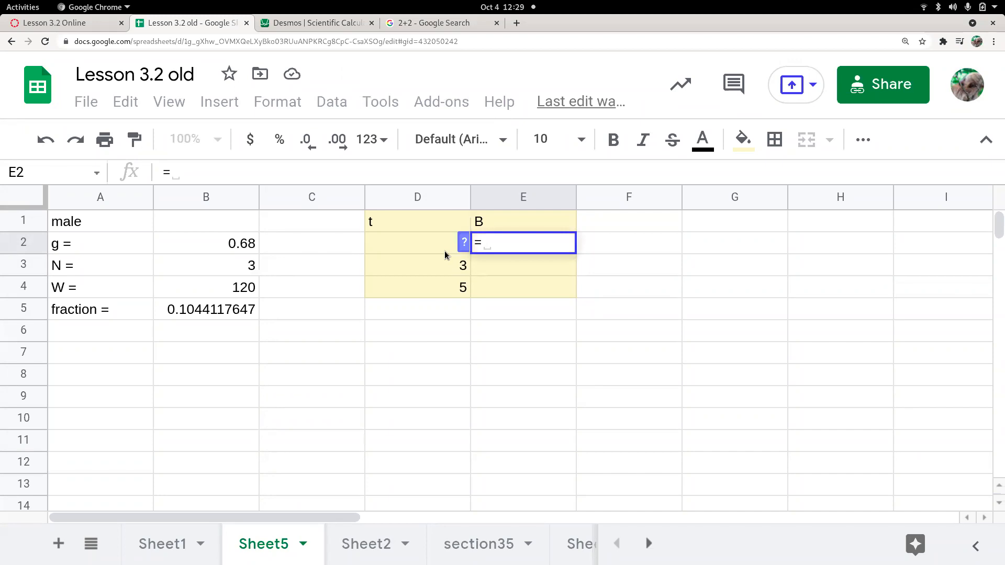
type("-0")
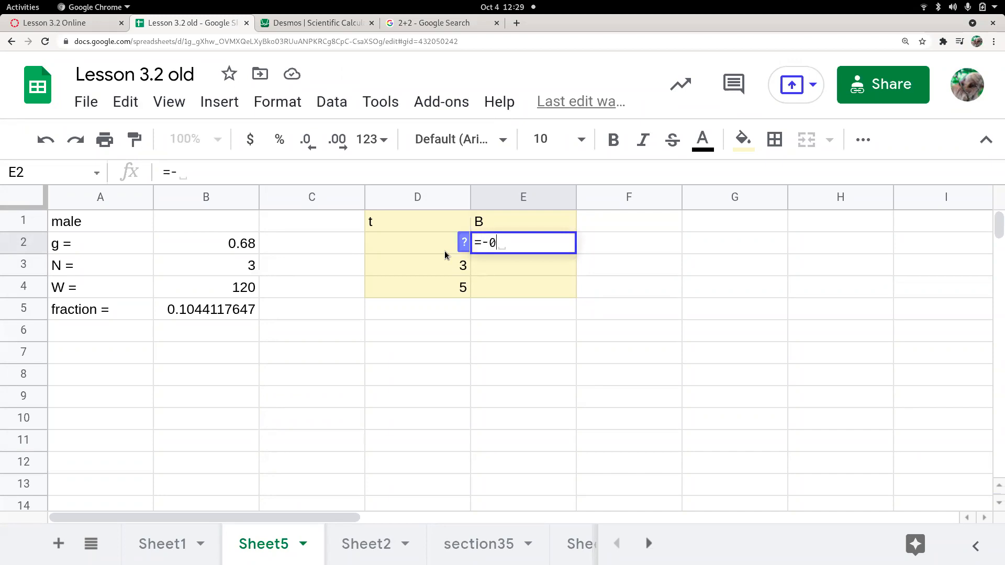
type(".015*")
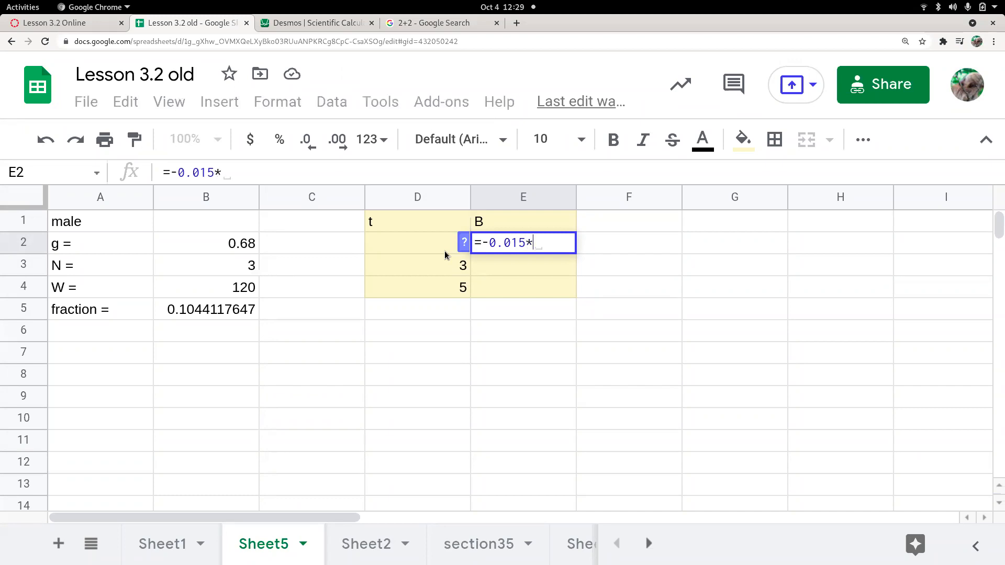
type("t")
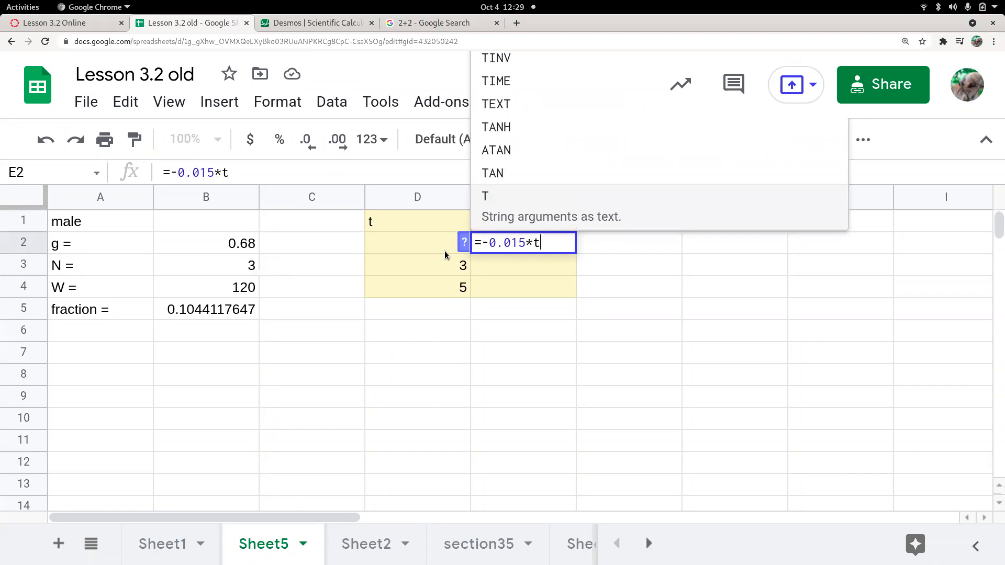
key("BackSpace")
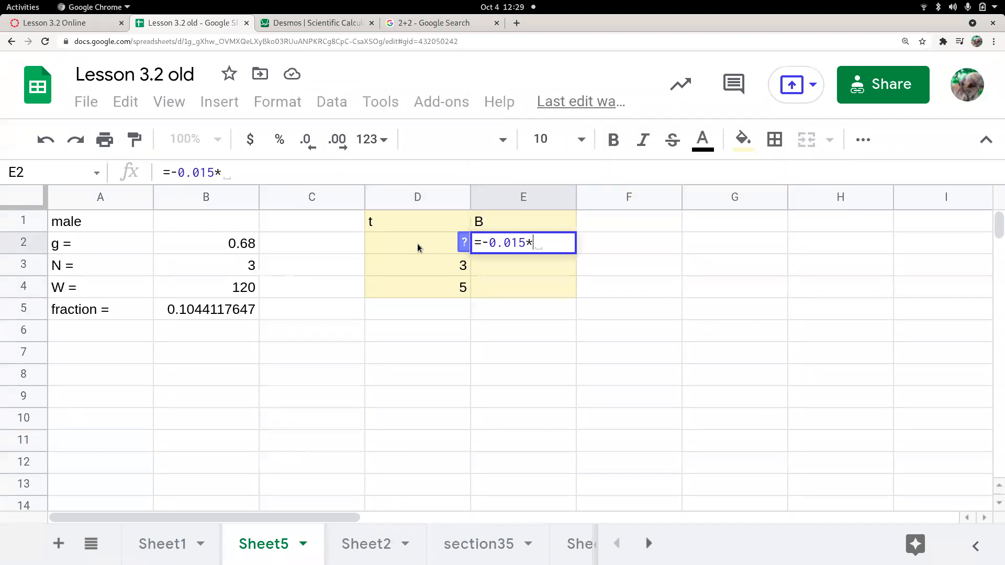
left_click(418, 246)
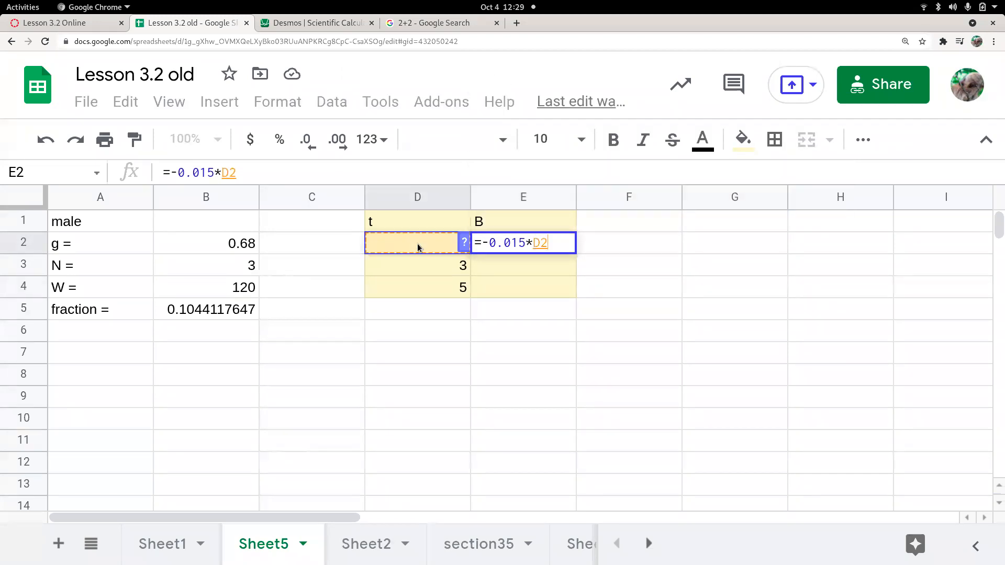
type("+0.10")
key("BackSpace")
type("104")
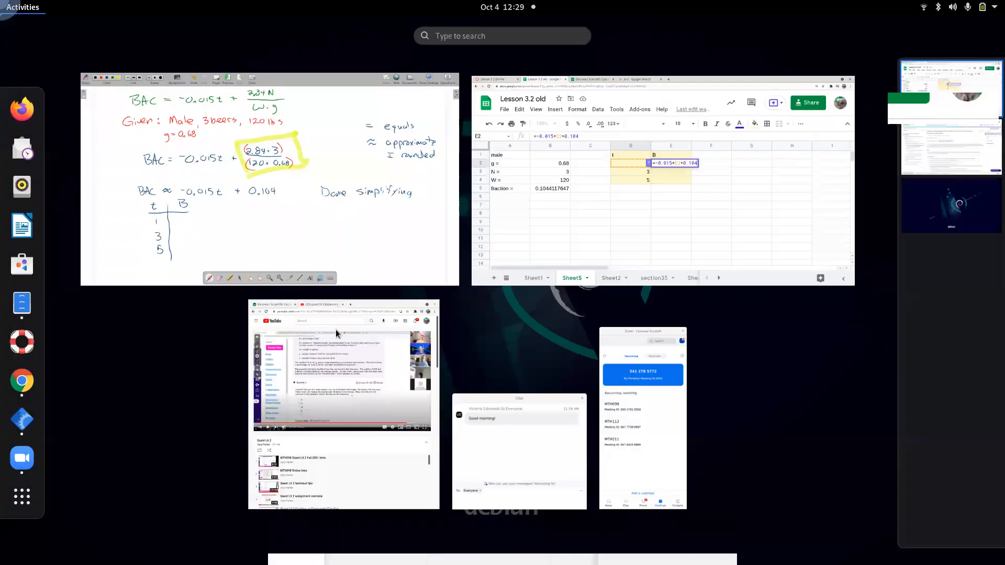
left_click(325, 206)
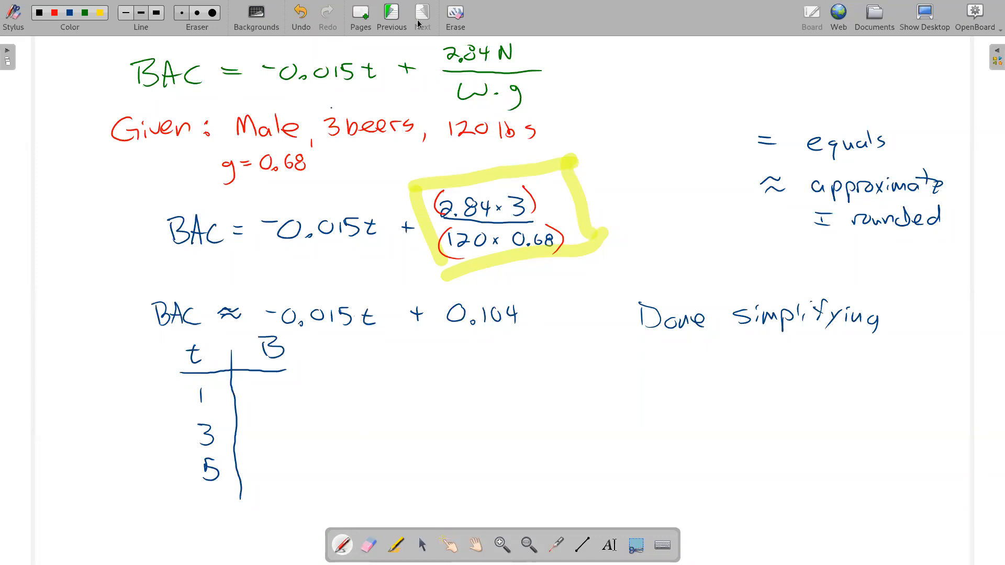
key("alt+Tab")
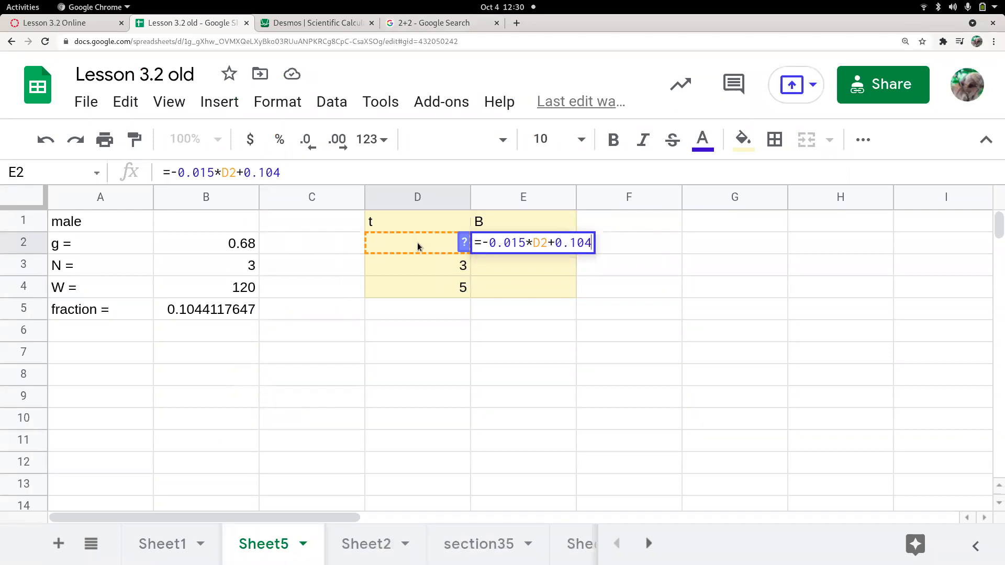
Commit the E2 formula, dismiss the Auto Fill suggestion and recheck the formula
key("Return")
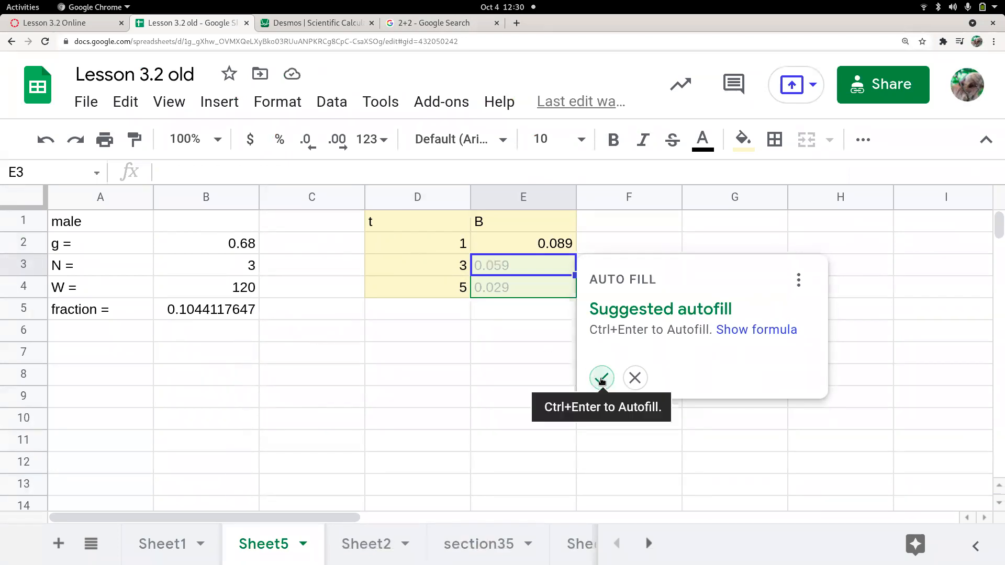
left_click(634, 378)
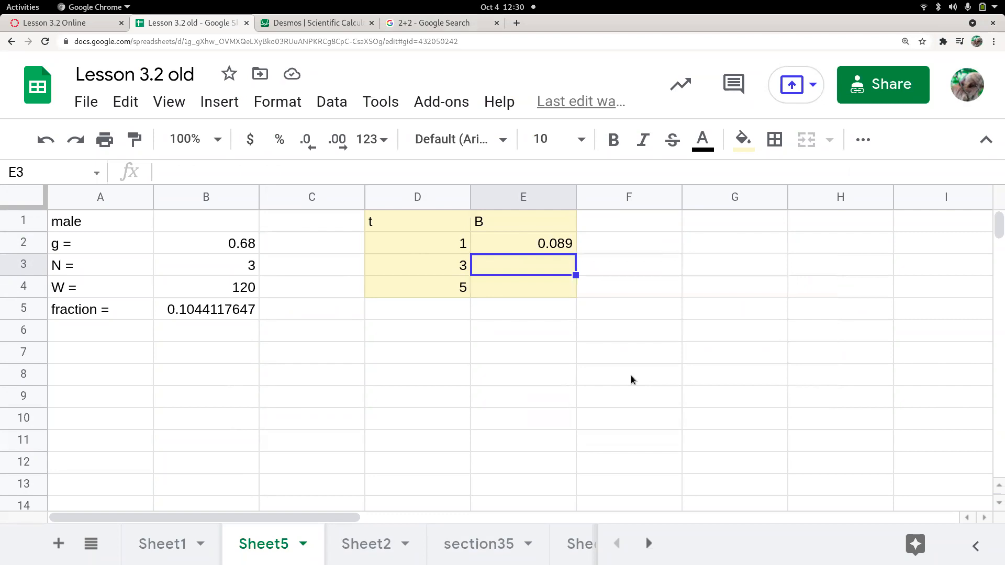
left_click(542, 246)
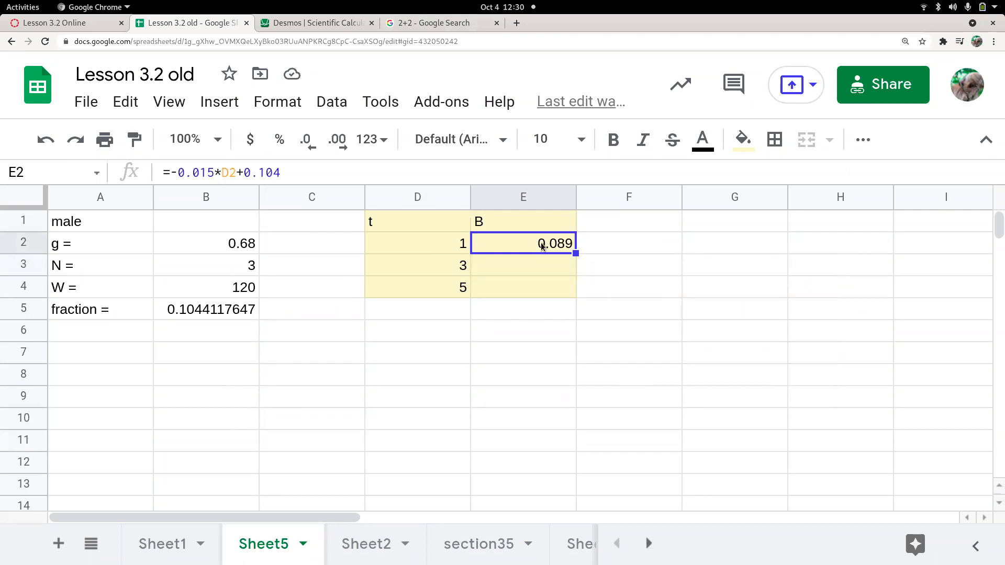
double_click(542, 245)
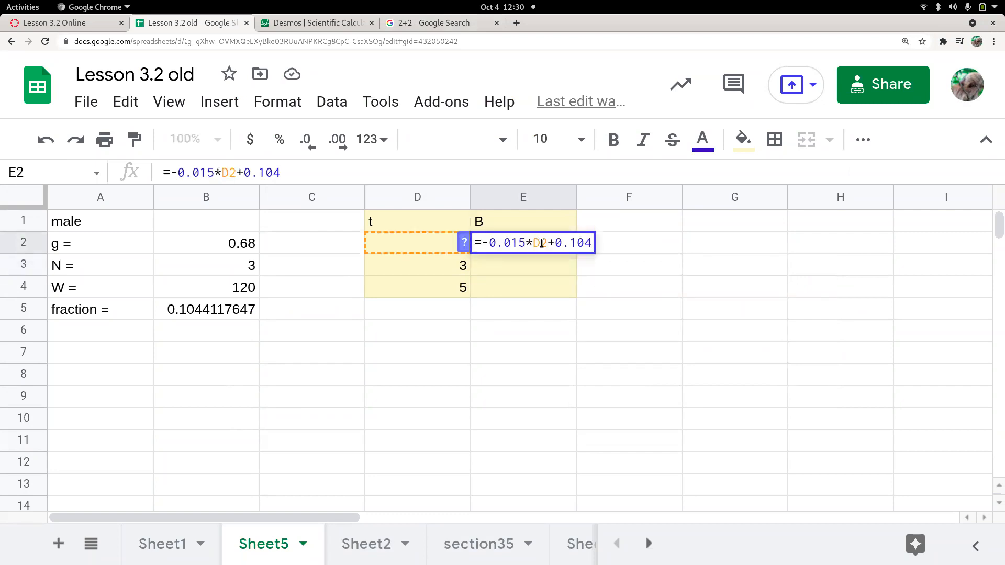
key("Return")
Test t = 0 in D2 (B gives 0.104), then restore t to 1 (B gives 0.089)
left_click(420, 245)
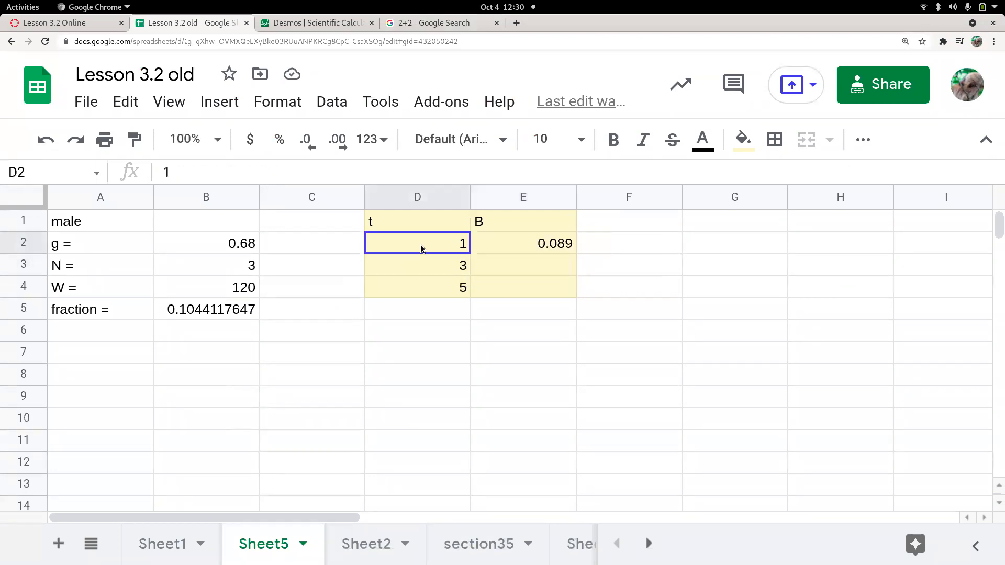
type("0")
key("Return")
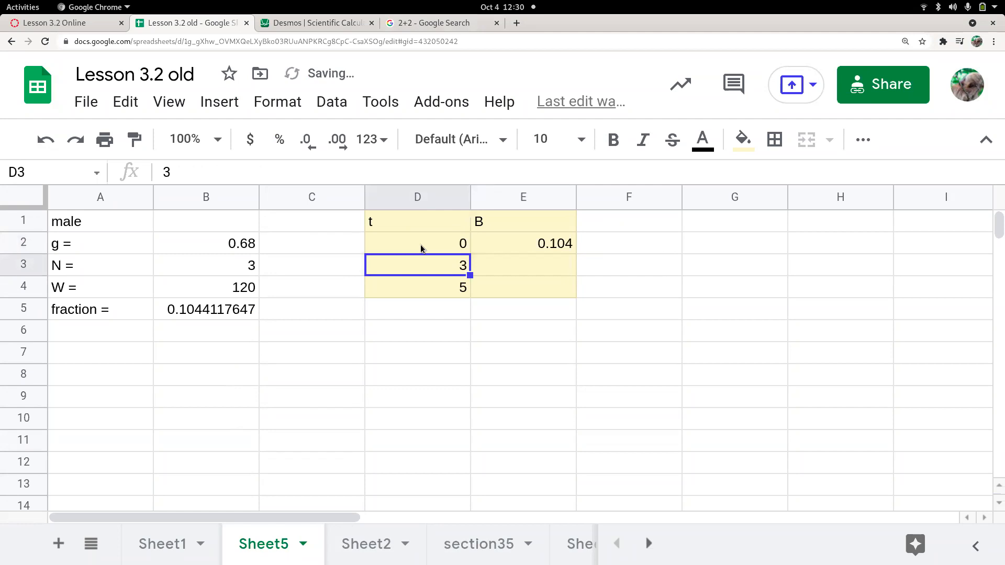
left_click(420, 244)
type("1")
key("Return")
left_click(538, 244)
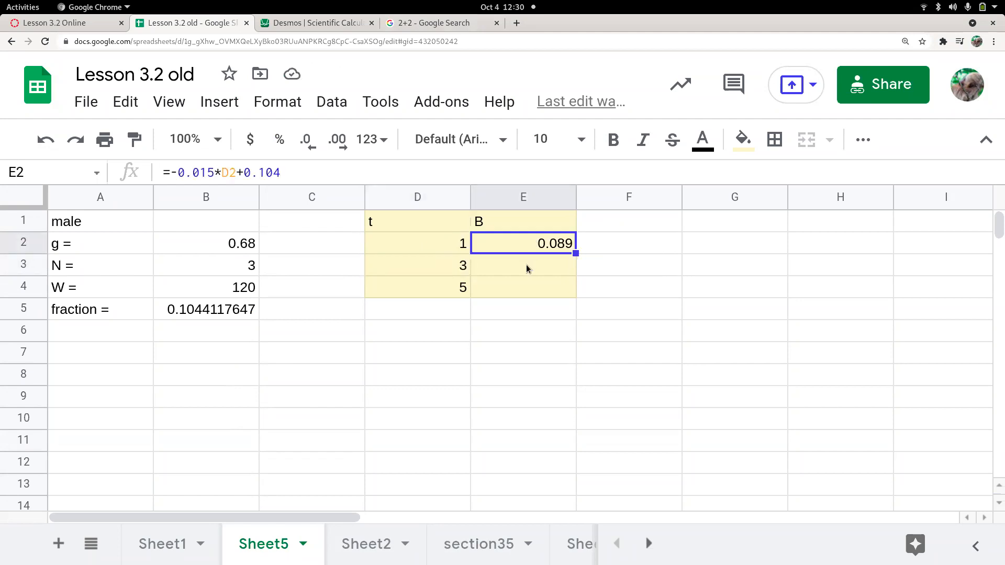
Fill the E2 formula down to E4, giving 0.059 for t = 3 and 0.029 for t = 5
left_click(448, 248)
left_click(530, 245)
left_click_drag(575, 253, 574, 292)
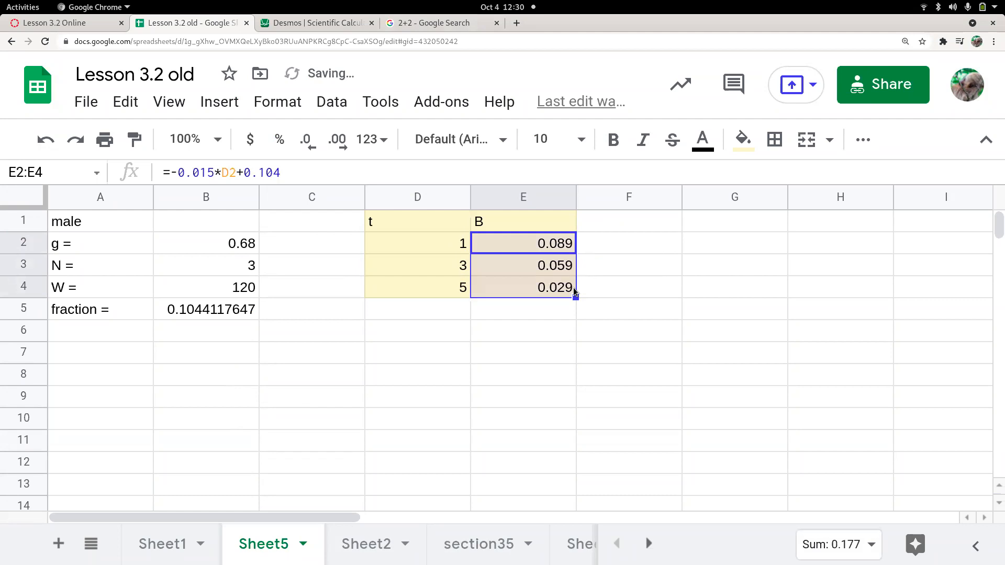
left_click(545, 267)
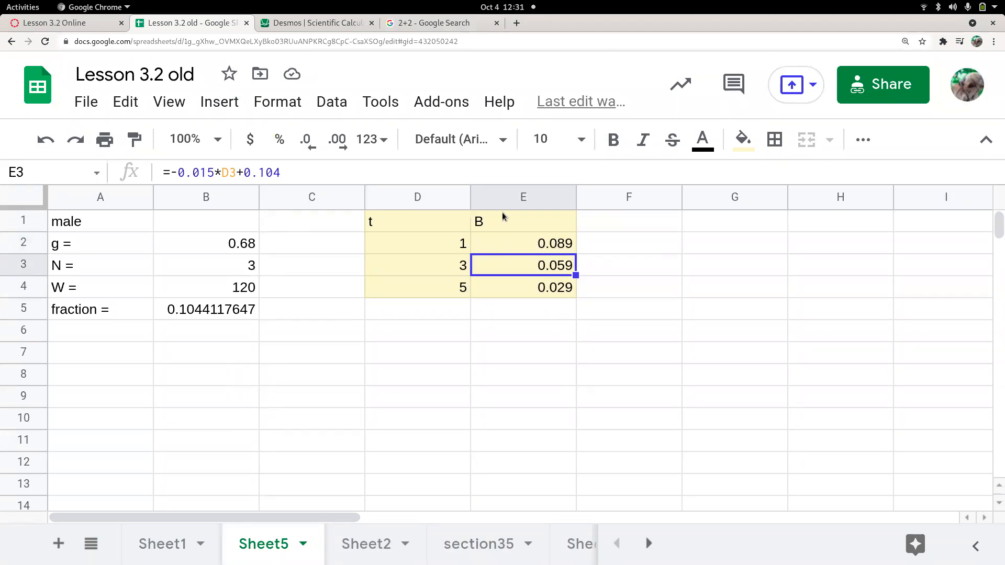
left_click(526, 244)
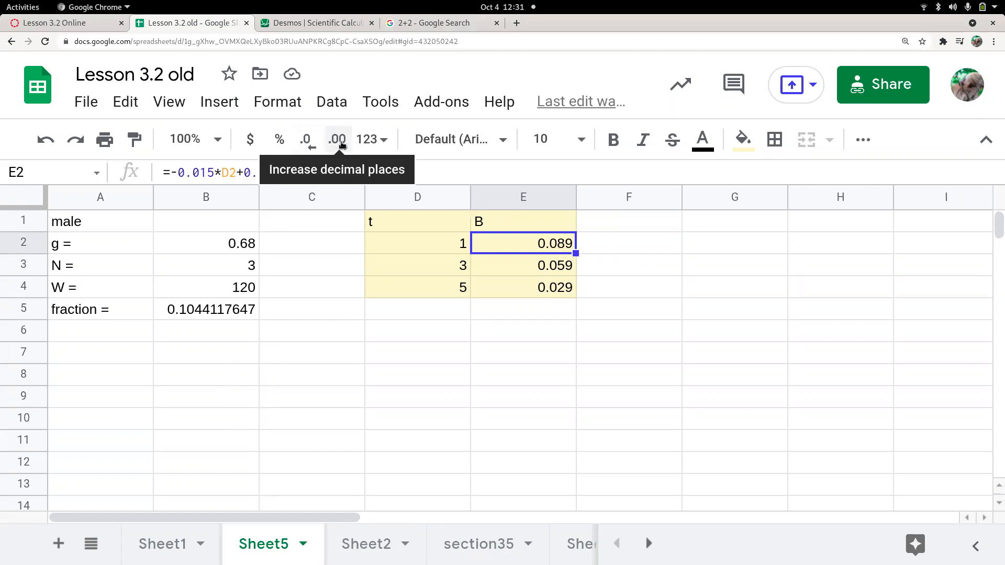
left_click(310, 145)
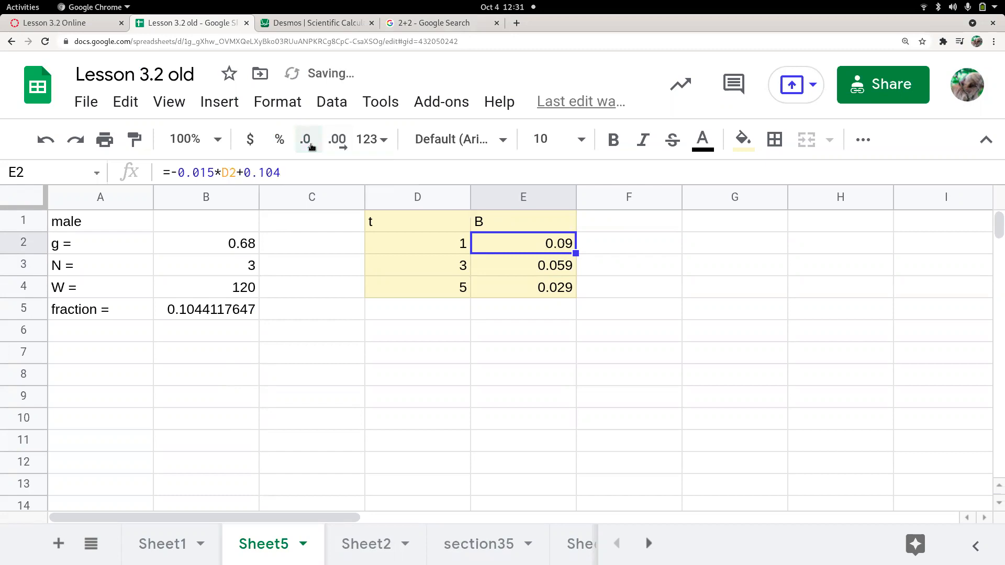
left_click(311, 147)
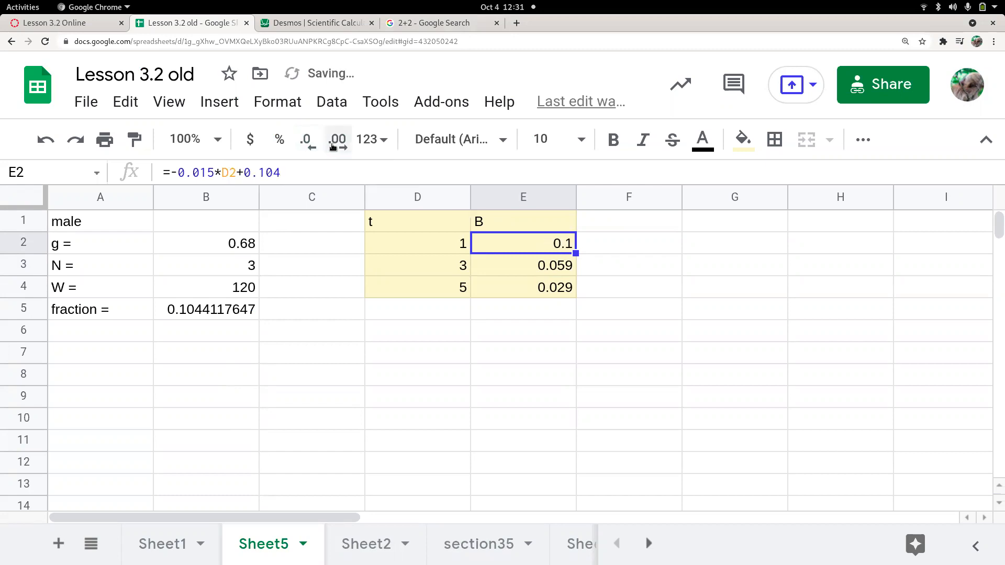
left_click(337, 146)
left_click(337, 146)
left_click(338, 146)
left_click(337, 145)
left_click(337, 145)
left_click(338, 145)
left_click(338, 145)
left_click(311, 145)
left_click(311, 145)
left_click(311, 145)
left_click(311, 145)
left_click(311, 145)
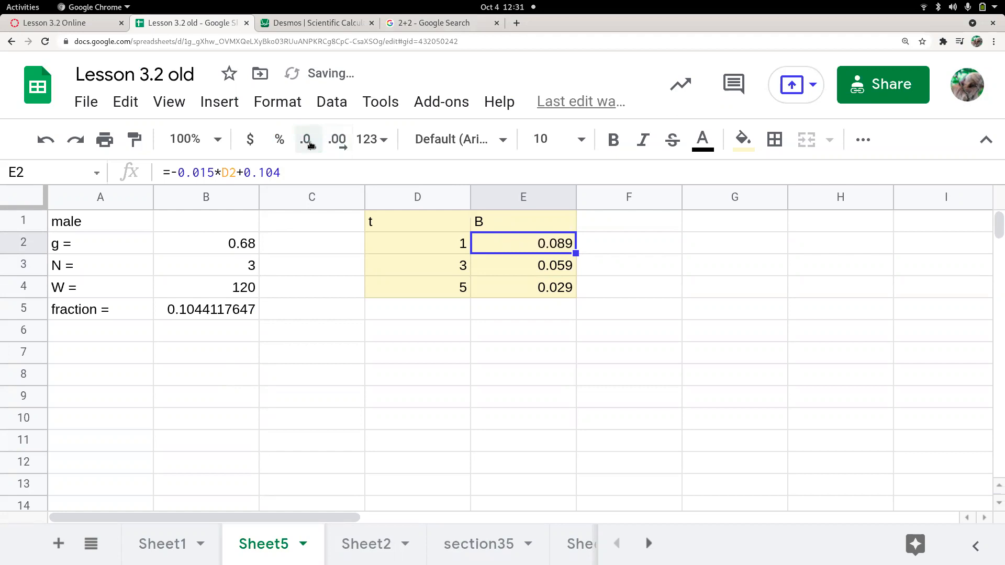